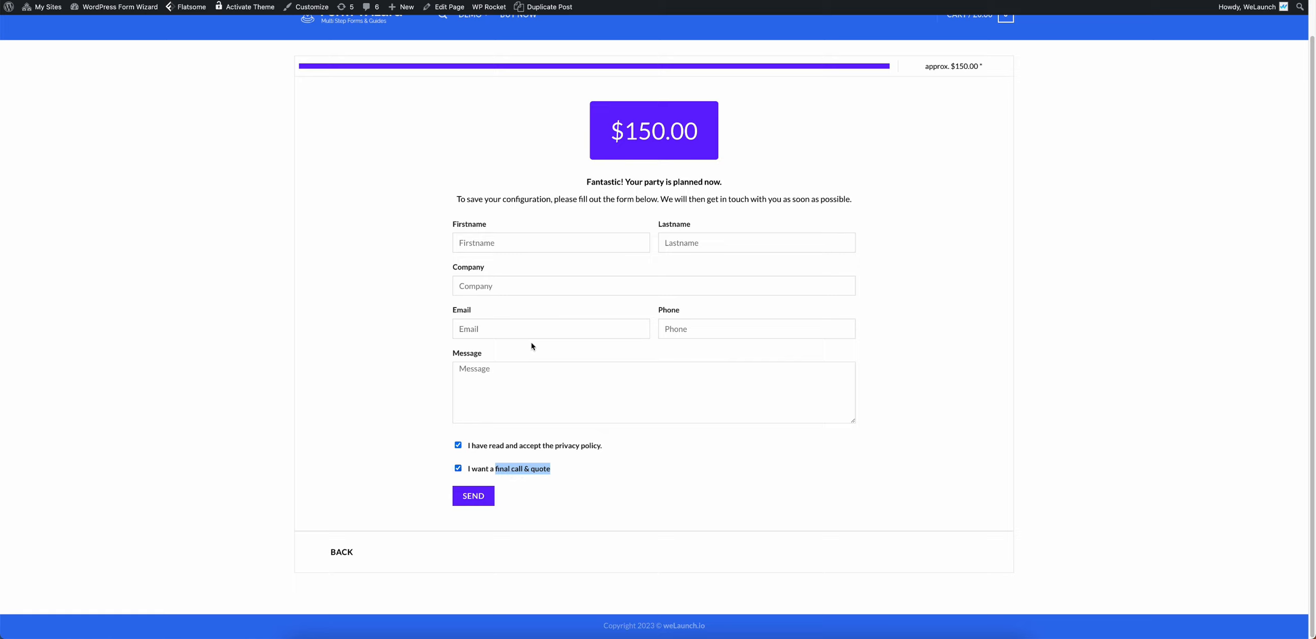
Step: Review the final wizard step showing the 150.00 total price and the final call & quote option
click(387, 277)
double_click(700, 134)
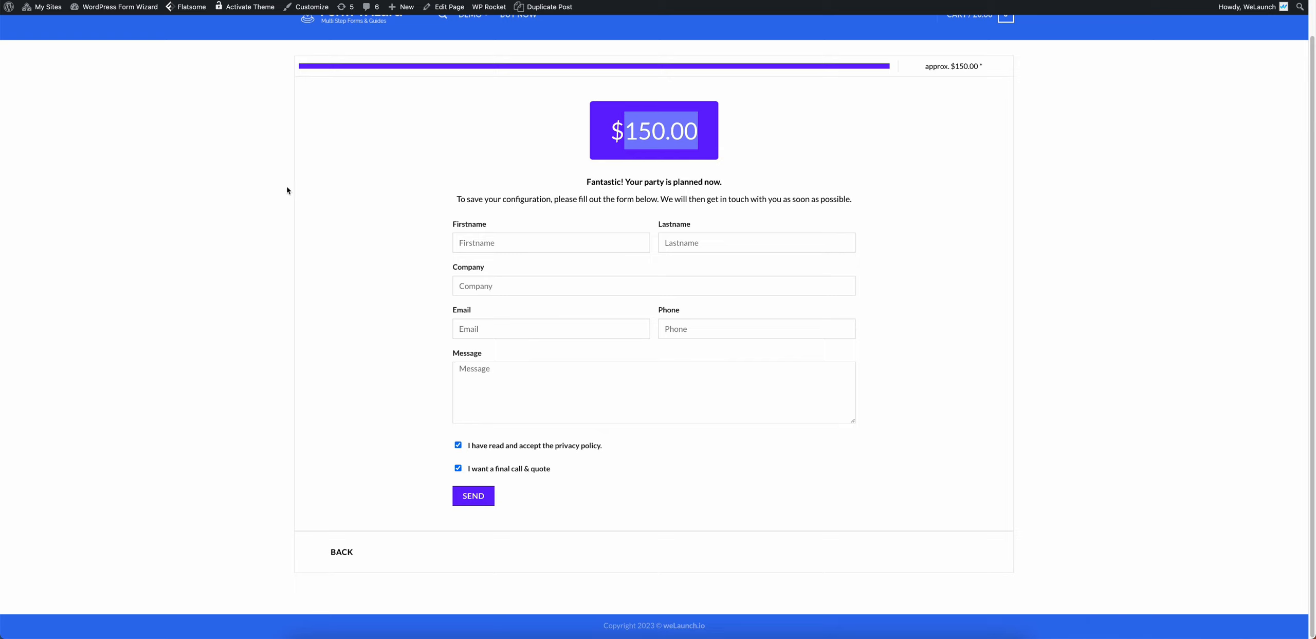
click(309, 283)
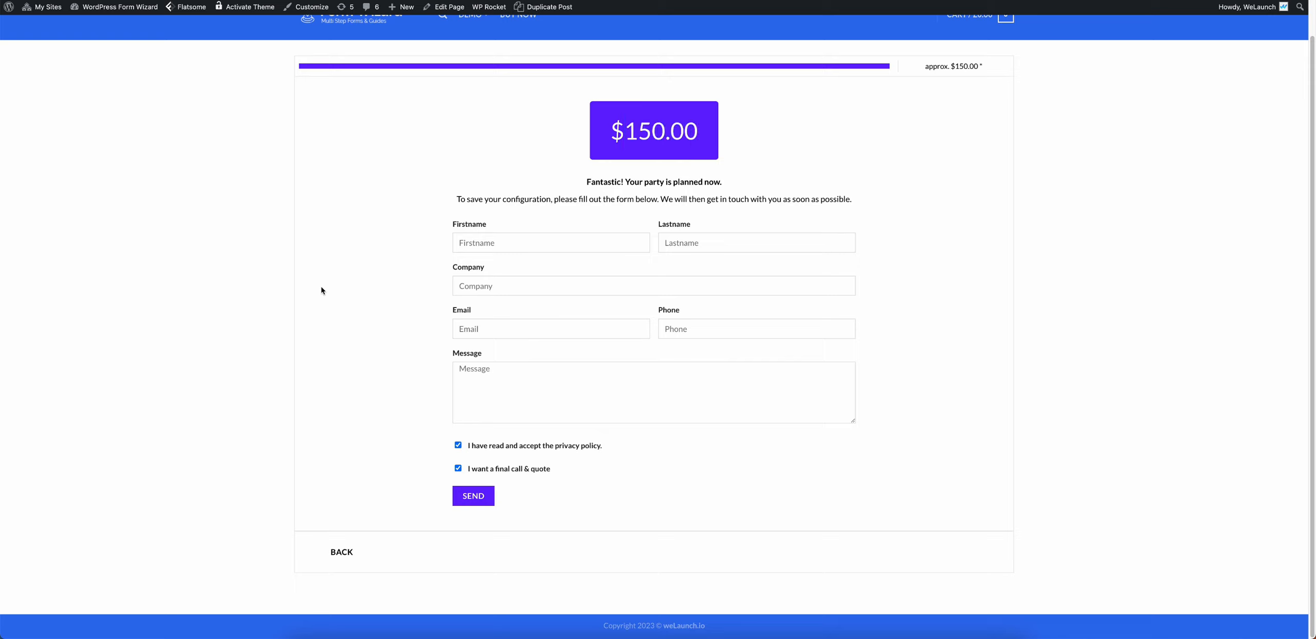
drag(567, 471, 465, 468)
click(384, 367)
Step: Step back through the guests, cake and food questions to the kids party services question, then go to the Dashboard
scroll(419, 452, up, 1)
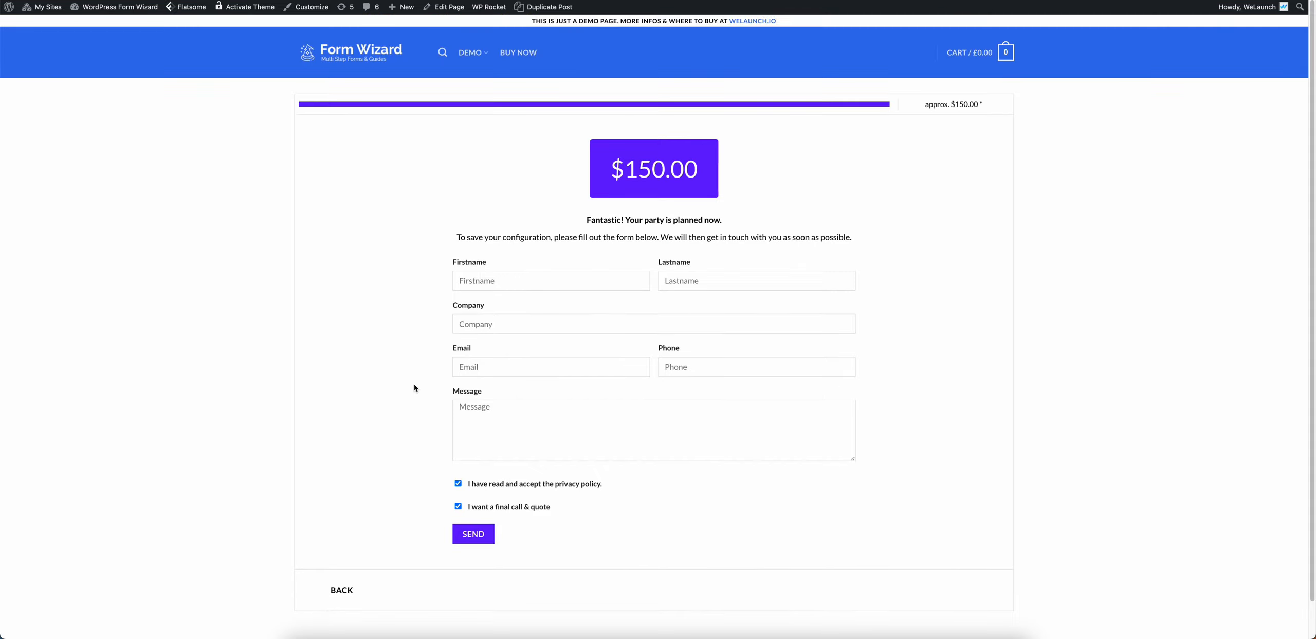
click(347, 590)
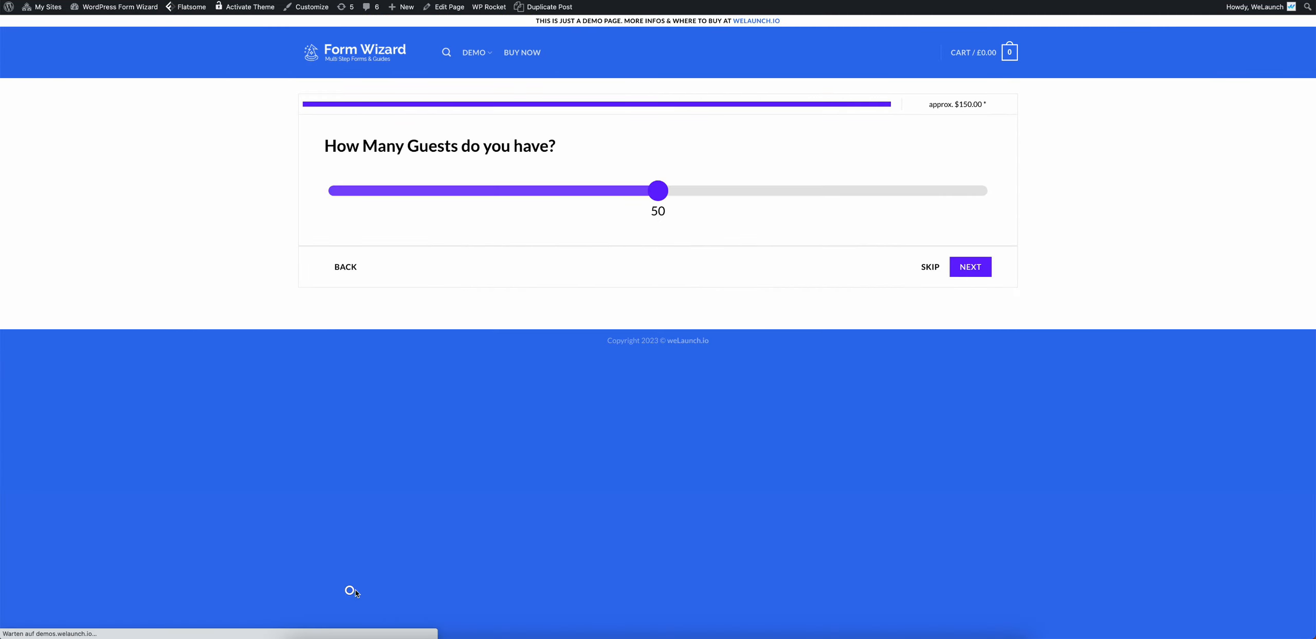
click(351, 260)
right_click(344, 261)
click(291, 261)
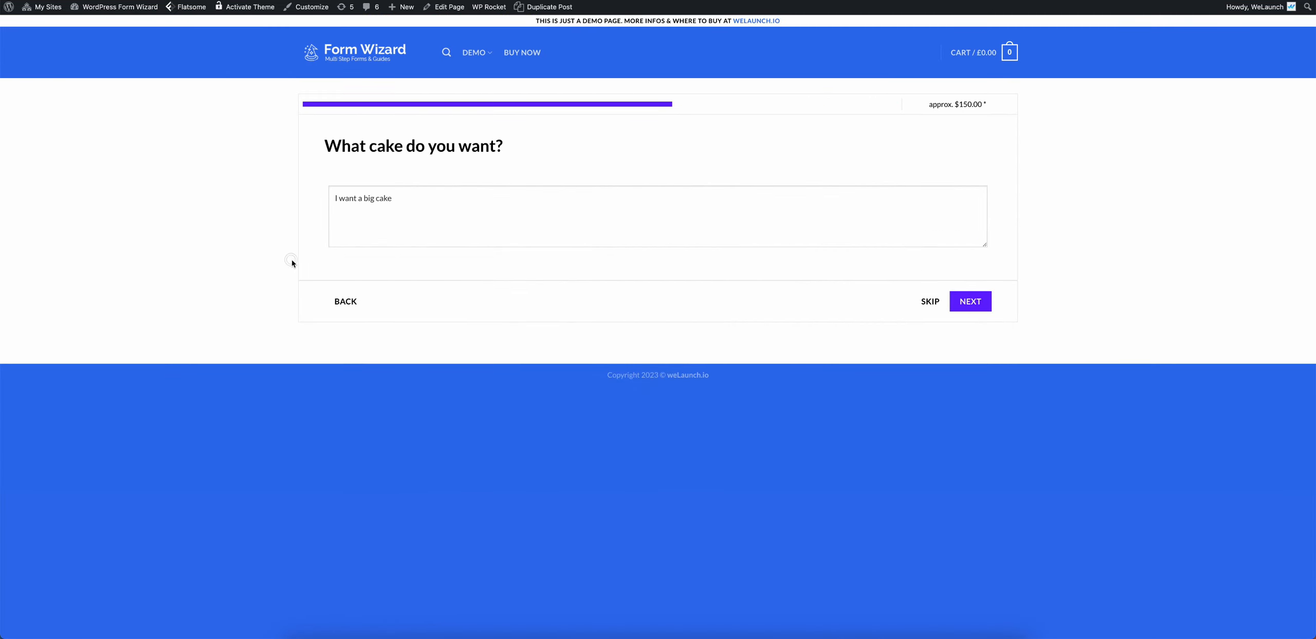
click(343, 300)
click(349, 463)
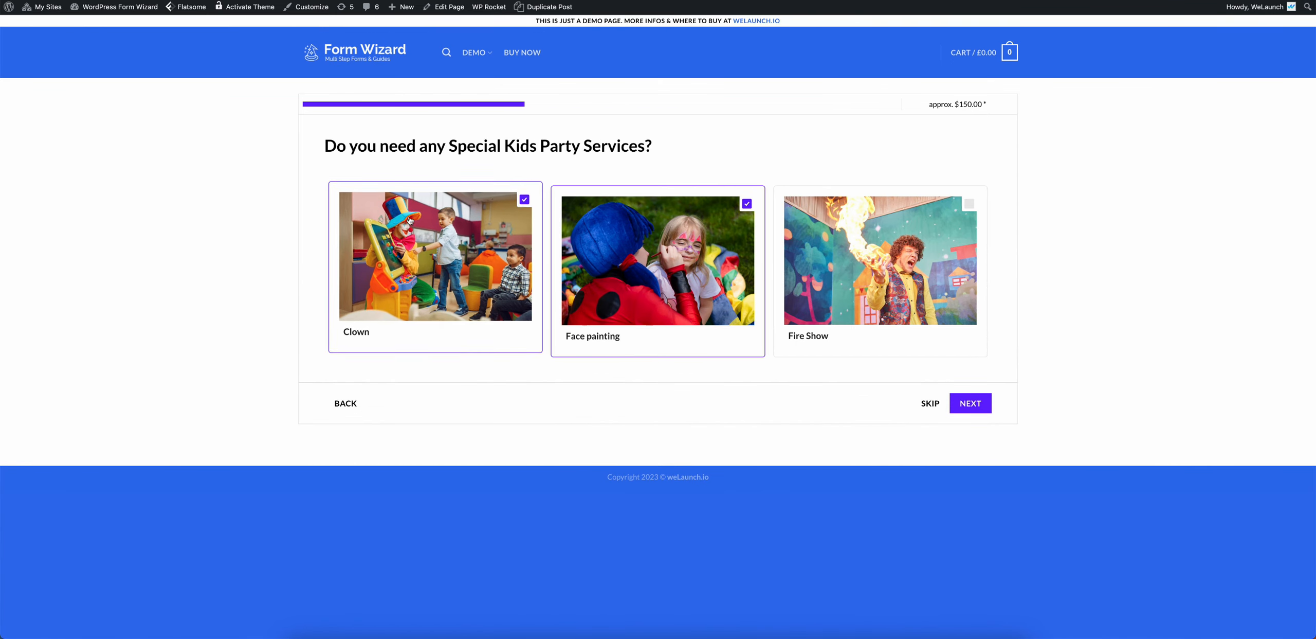
click(262, 189)
right_click(262, 192)
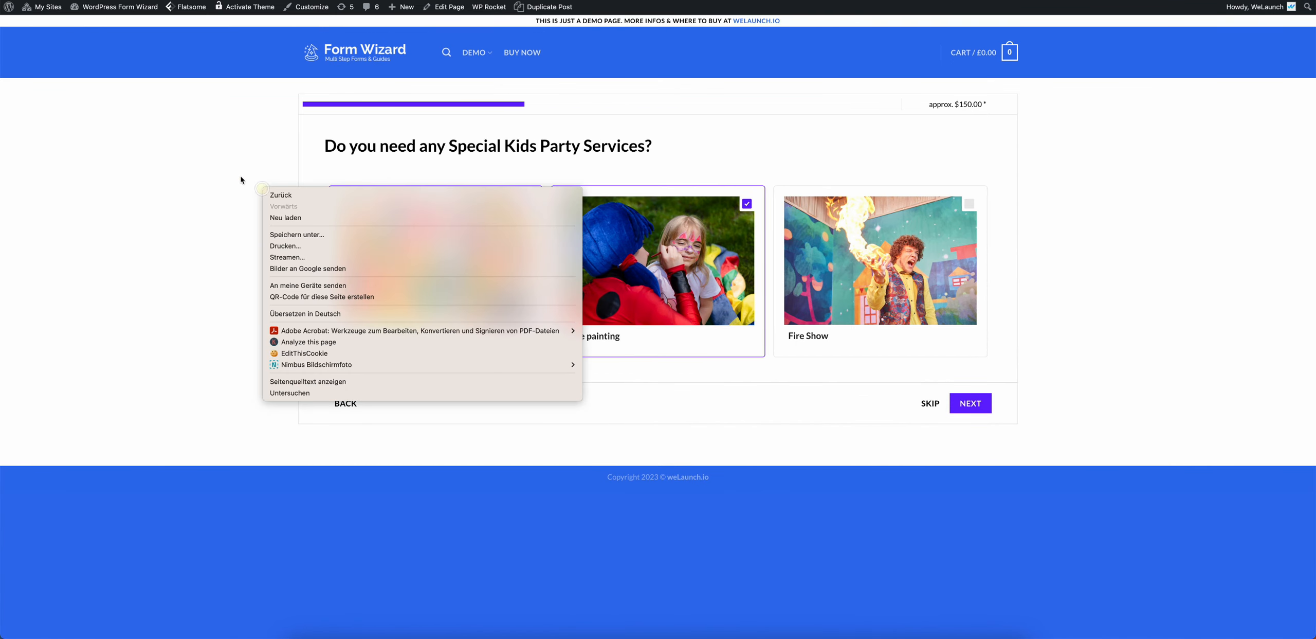
click(226, 170)
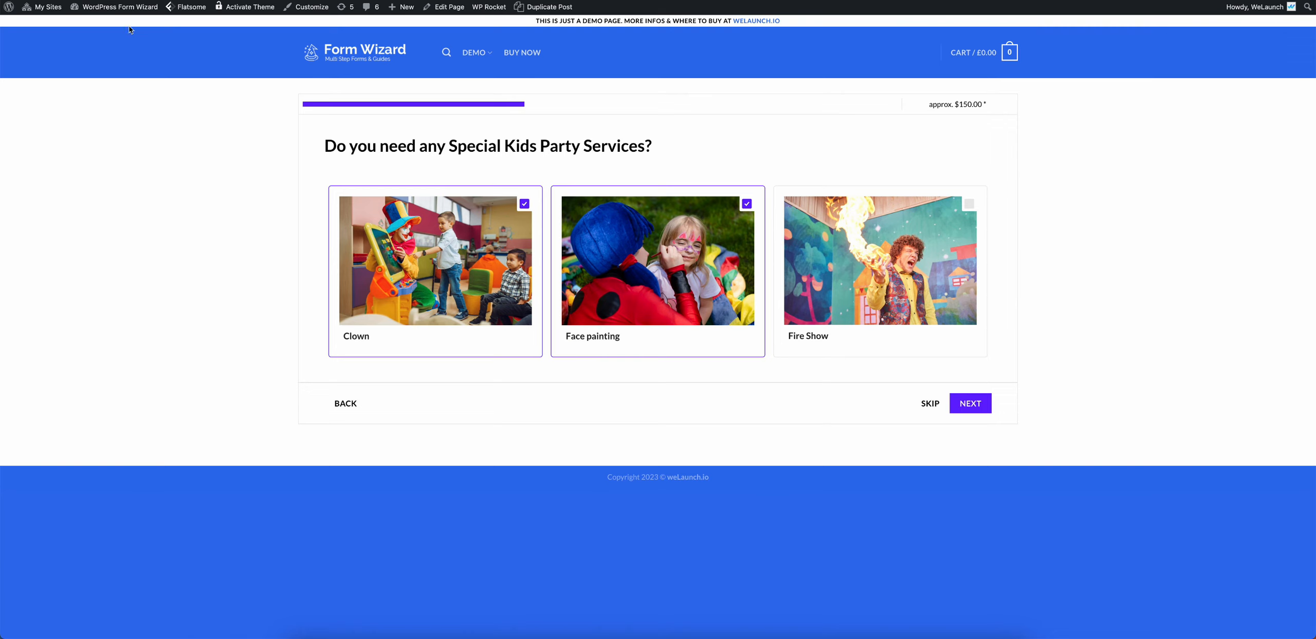
click(109, 26)
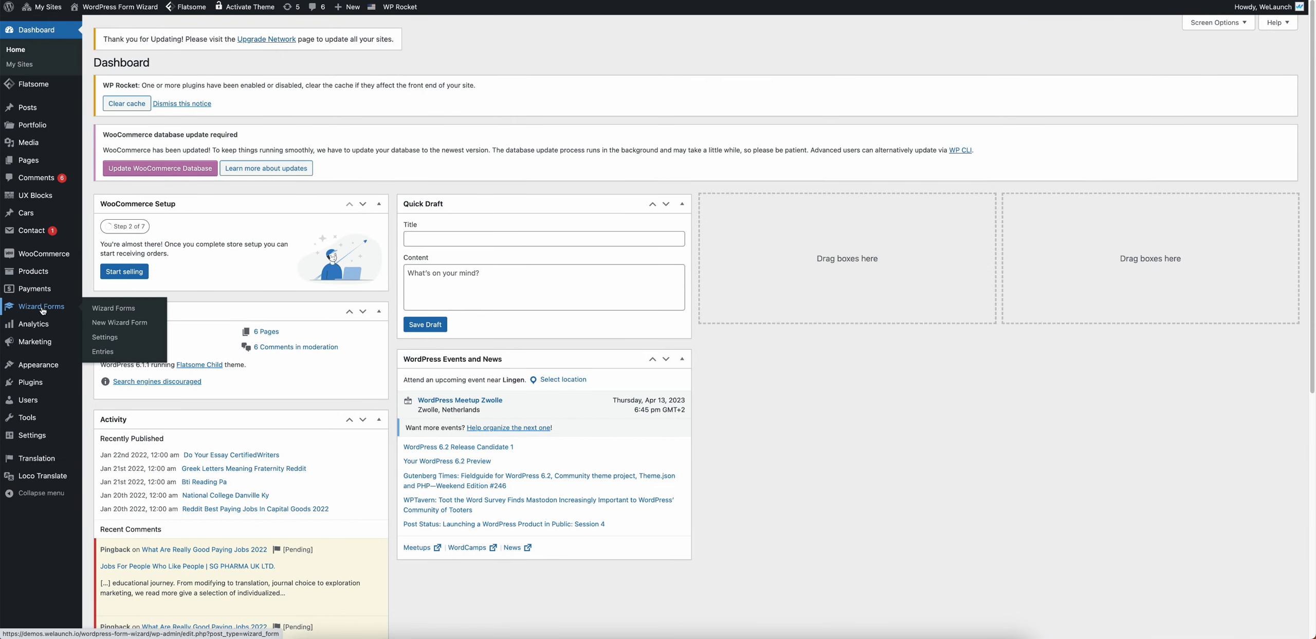
Step: In Wizard Forms, look over the Car Finder, Shopping Guide and Party Planner forms, then edit Party Planner
click(42, 308)
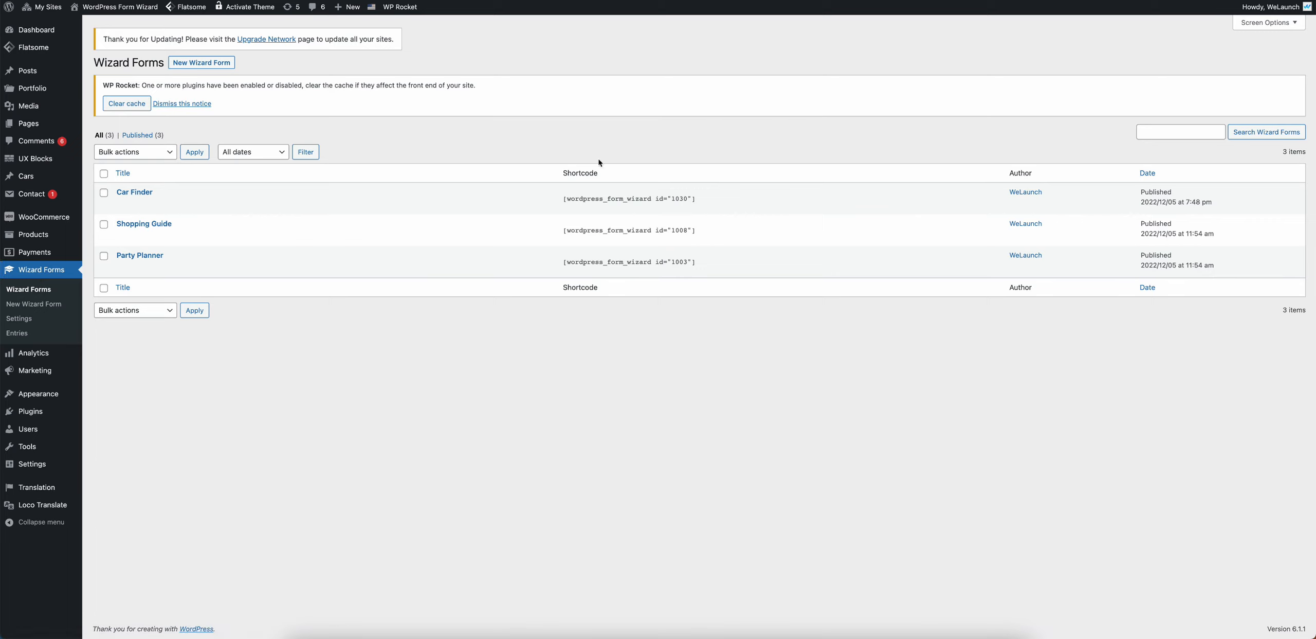
drag(164, 193, 117, 193)
drag(184, 223, 116, 224)
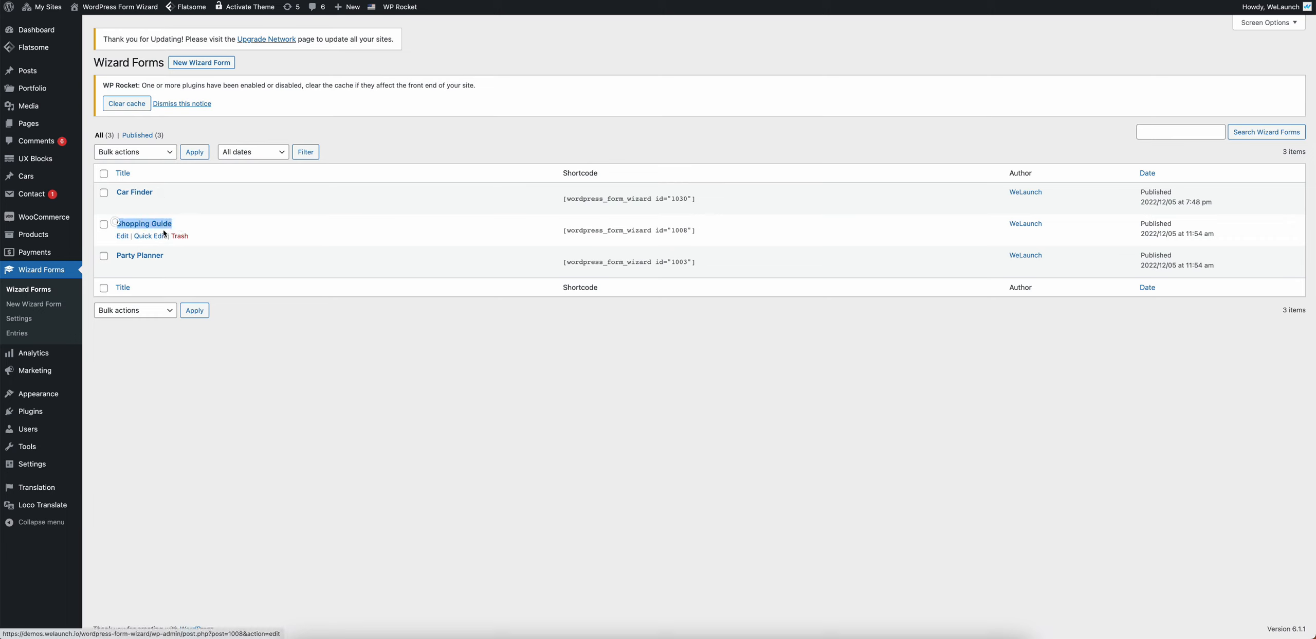
drag(169, 256, 116, 255)
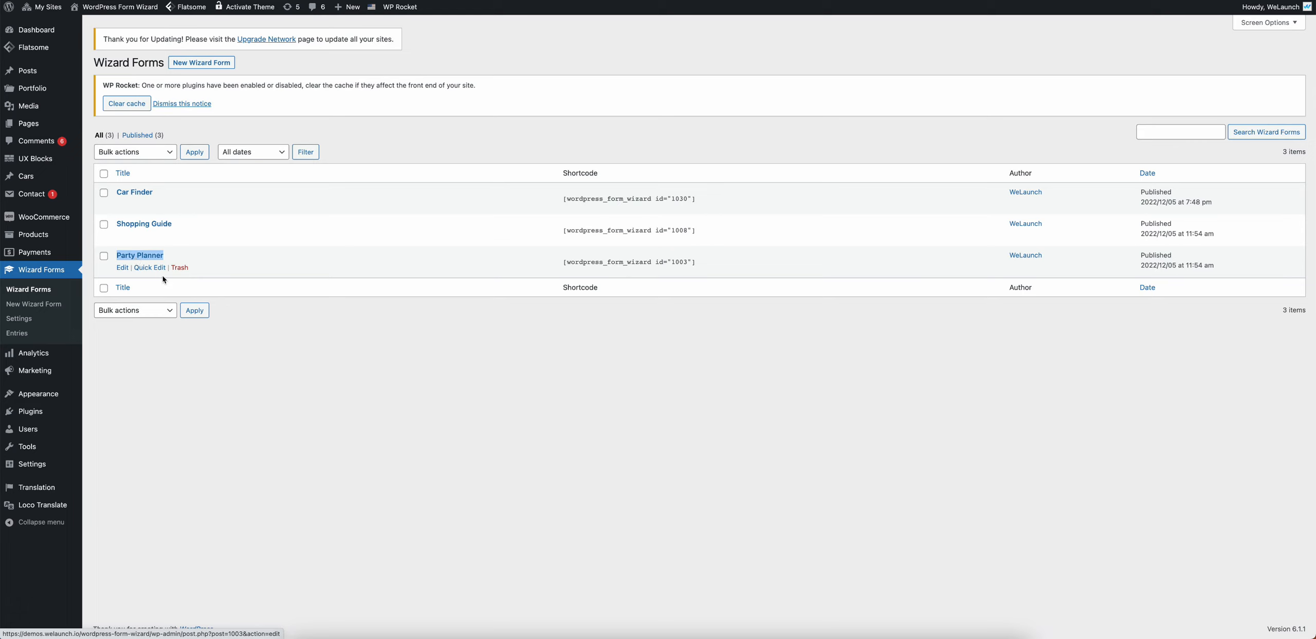
click(322, 369)
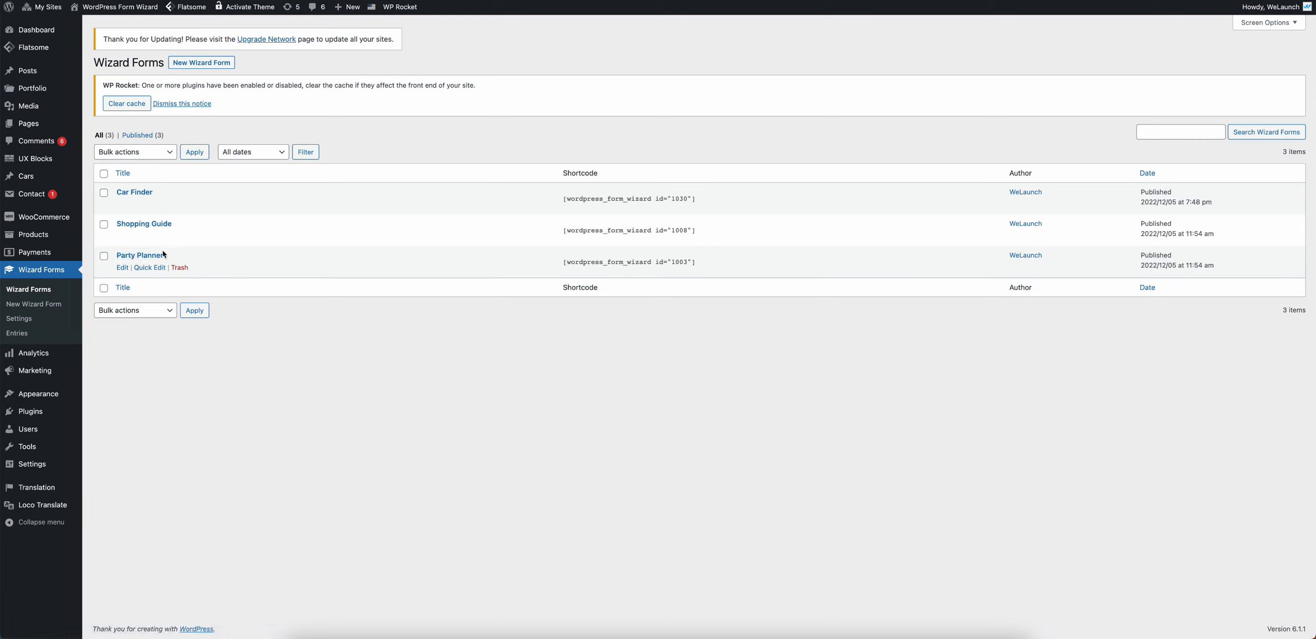
click(124, 268)
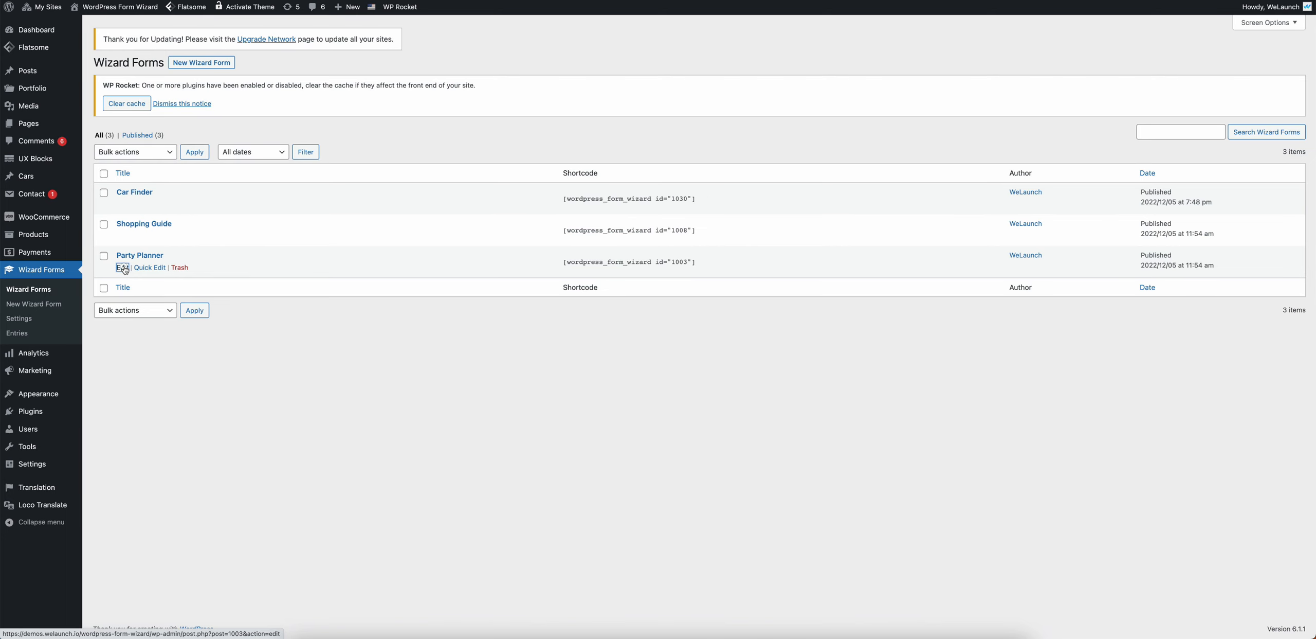
click(124, 268)
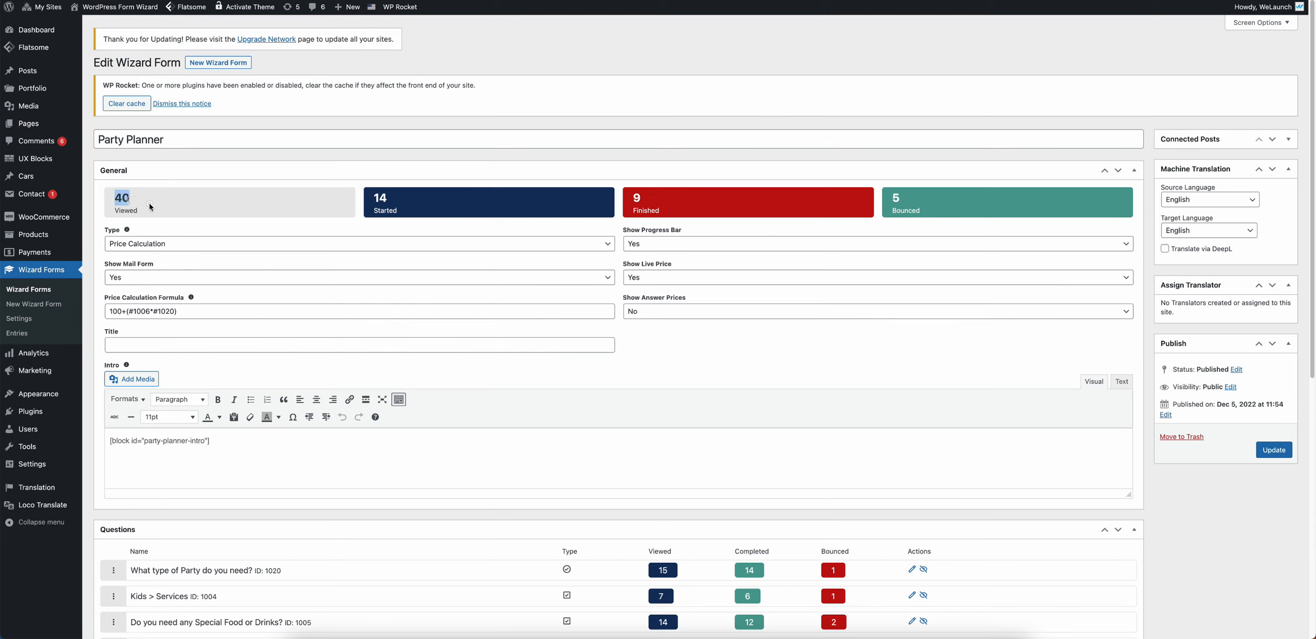
click(151, 206)
click(745, 201)
click(139, 244)
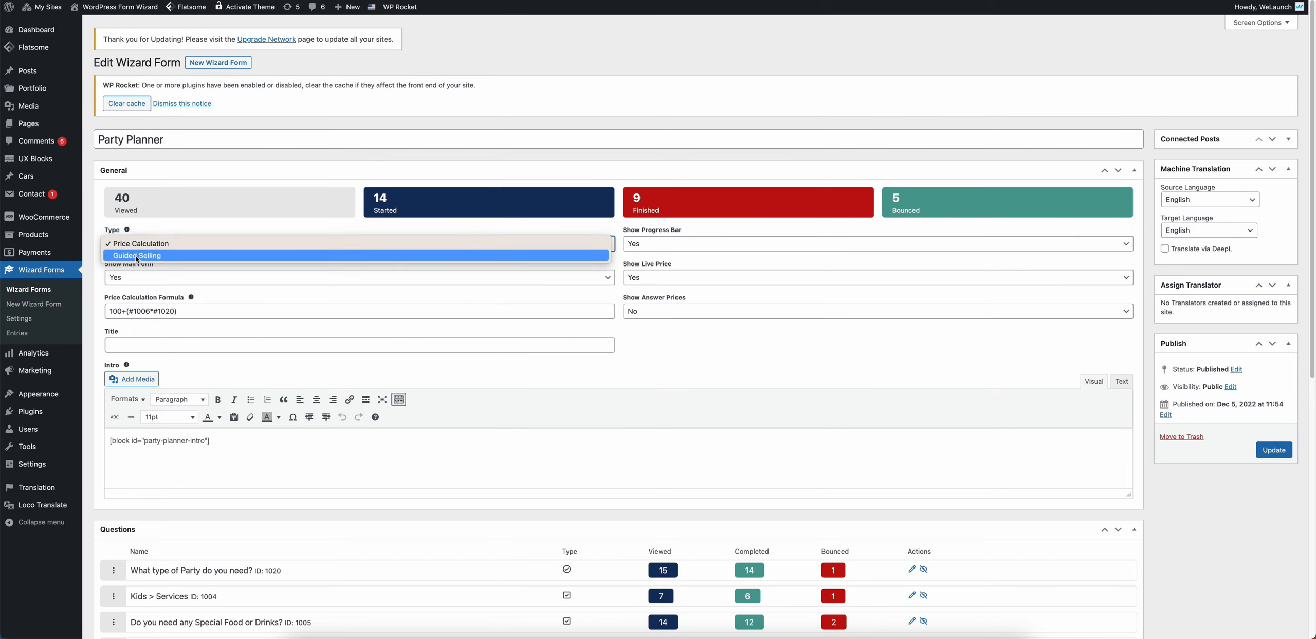
click(171, 256)
key(Escape)
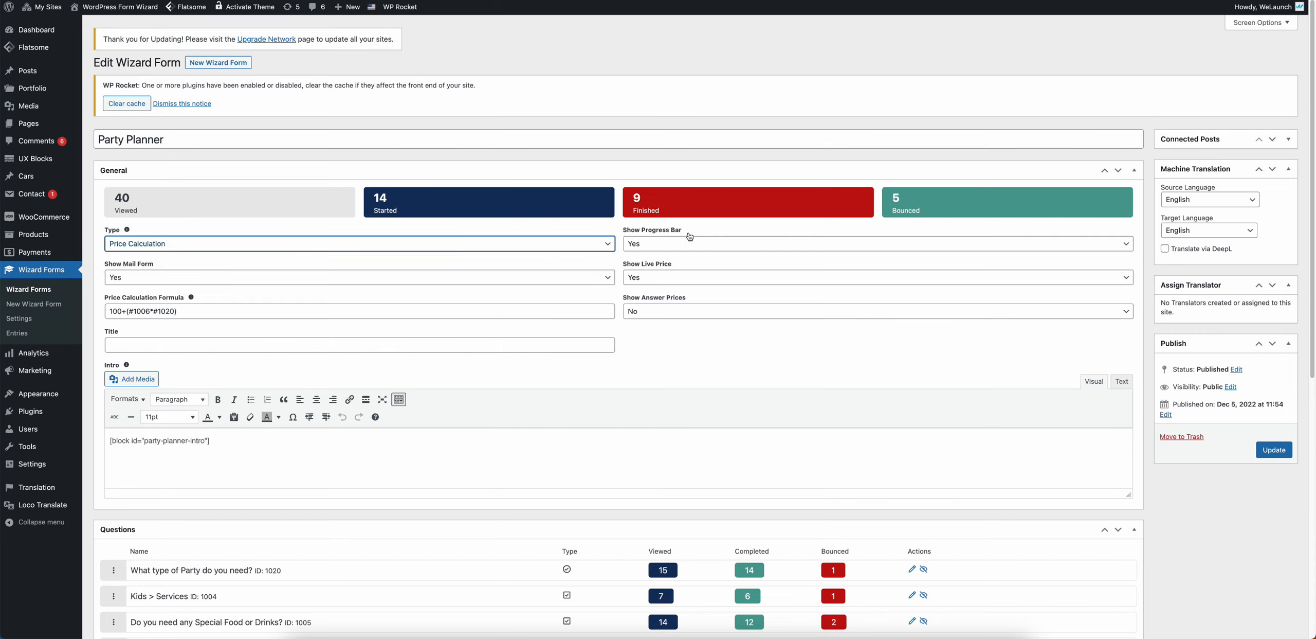
drag(686, 230, 640, 231)
drag(112, 265, 163, 264)
click(679, 260)
drag(700, 271, 634, 270)
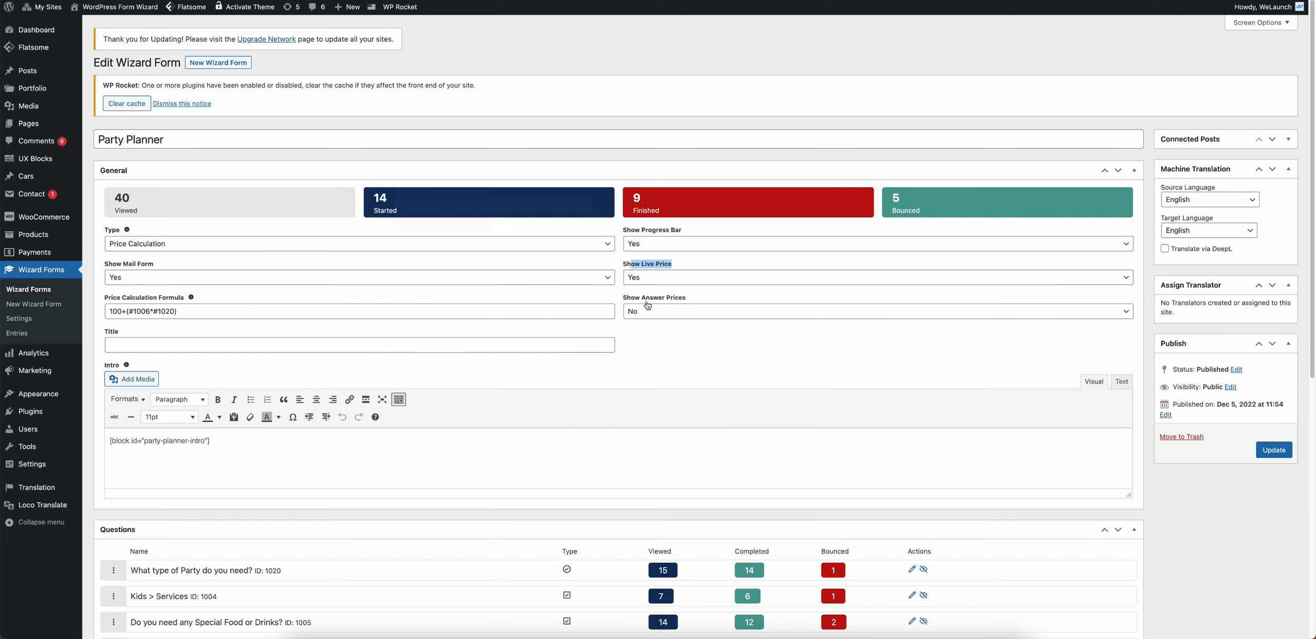
drag(623, 298, 689, 299)
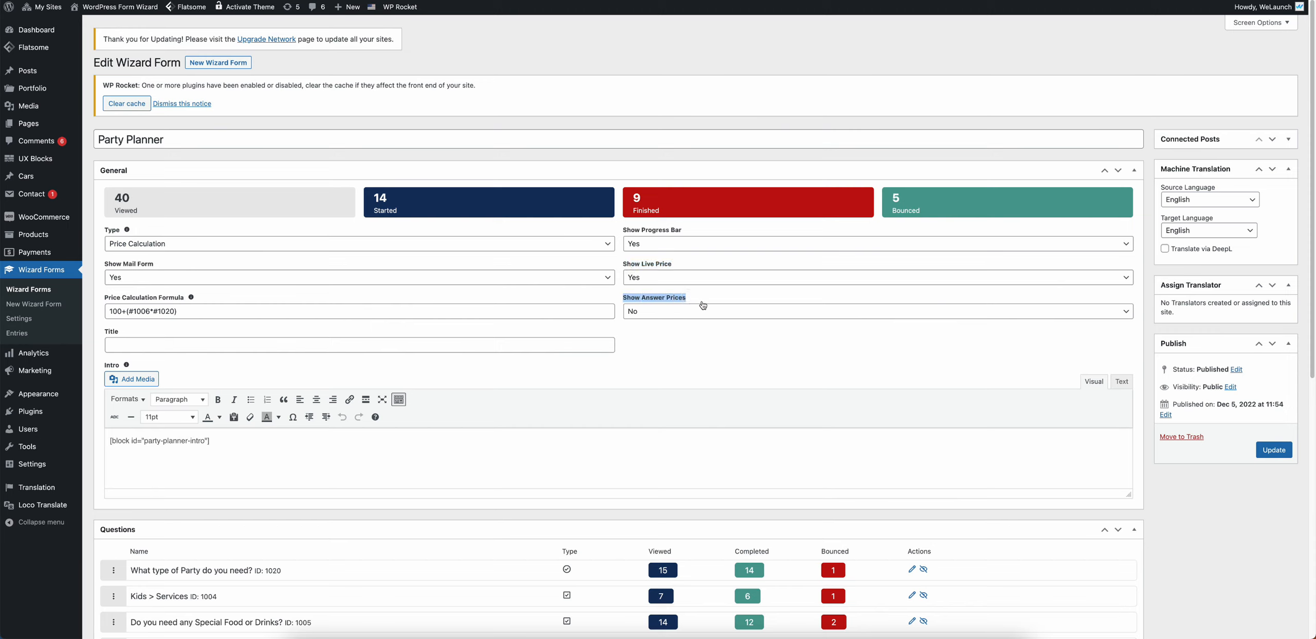
drag(105, 331, 124, 334)
drag(210, 441, 109, 441)
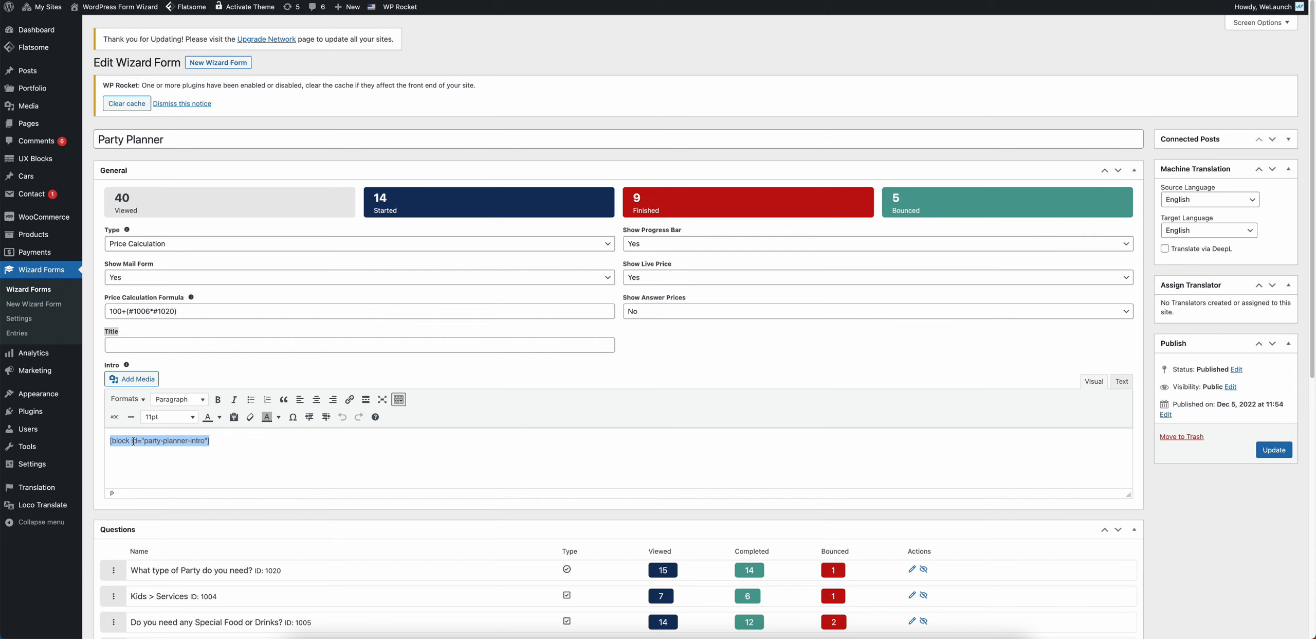
click(134, 441)
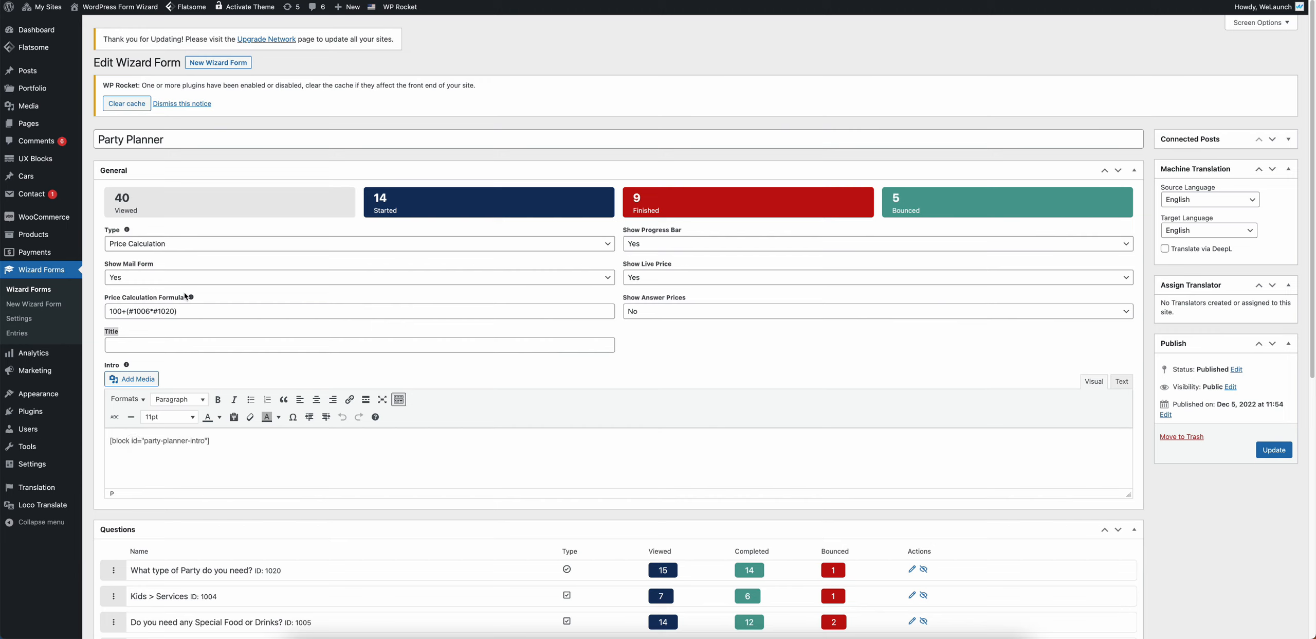
click(162, 242)
click(170, 230)
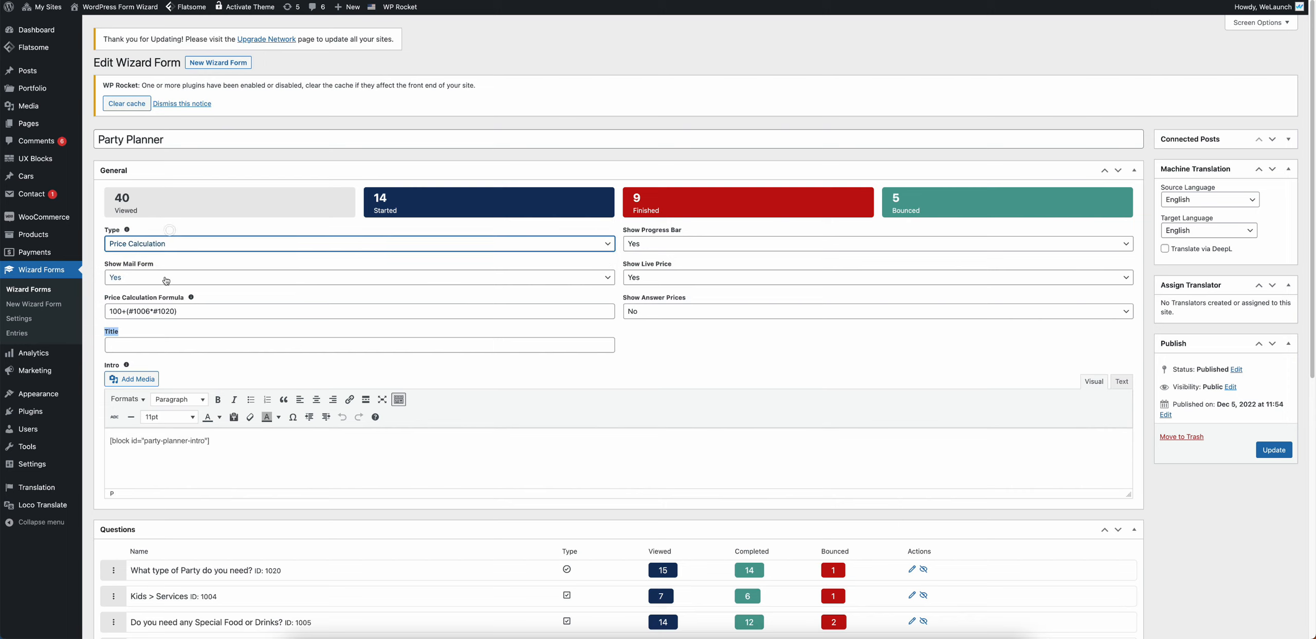
drag(194, 311, 105, 311)
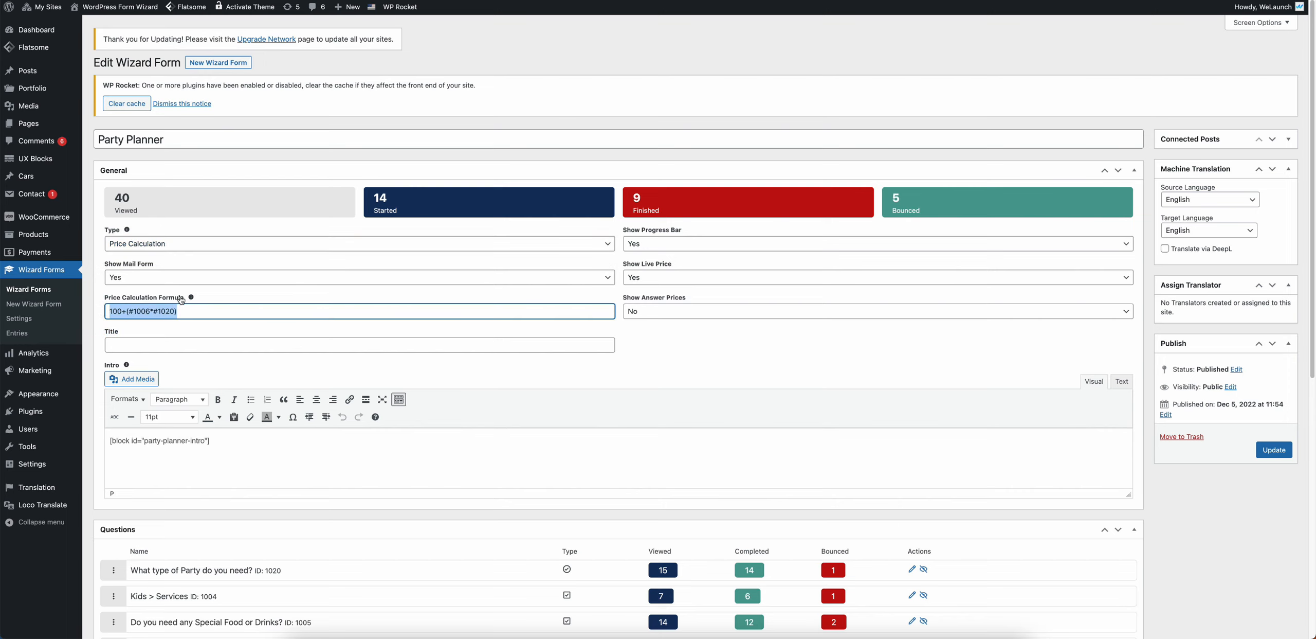
click(208, 295)
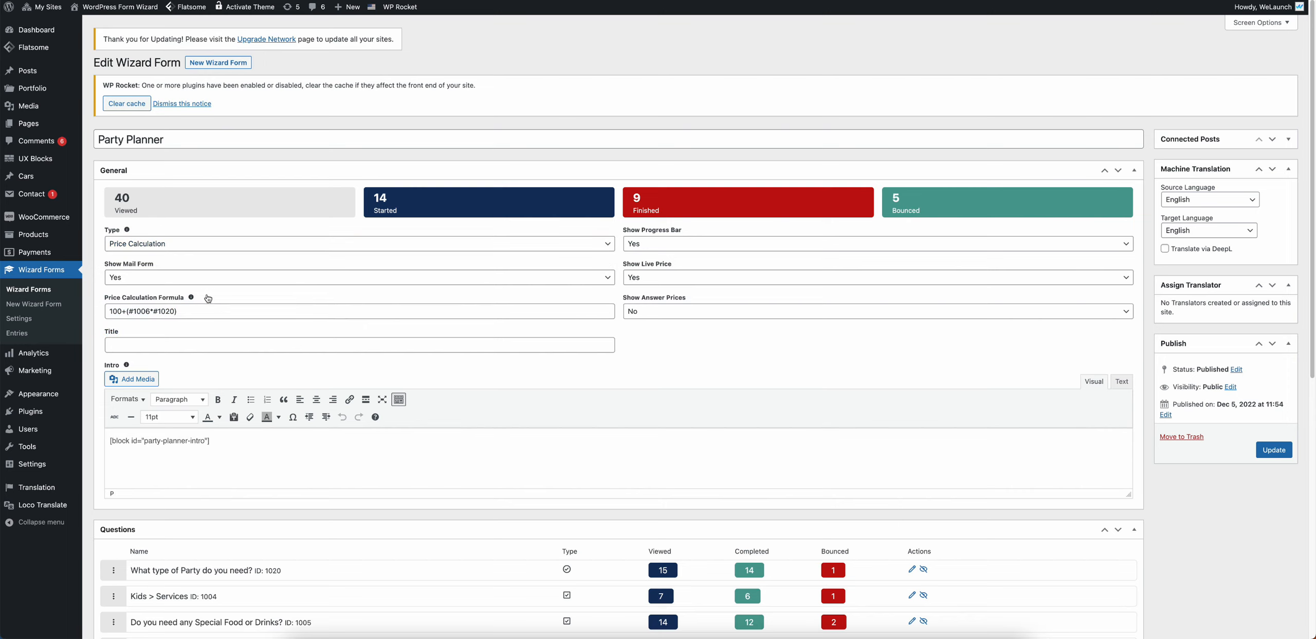
Step: Inspect the price formula, tracing #1006 to the How Many Guests question (ID 1006)
scroll(211, 306, down, 1)
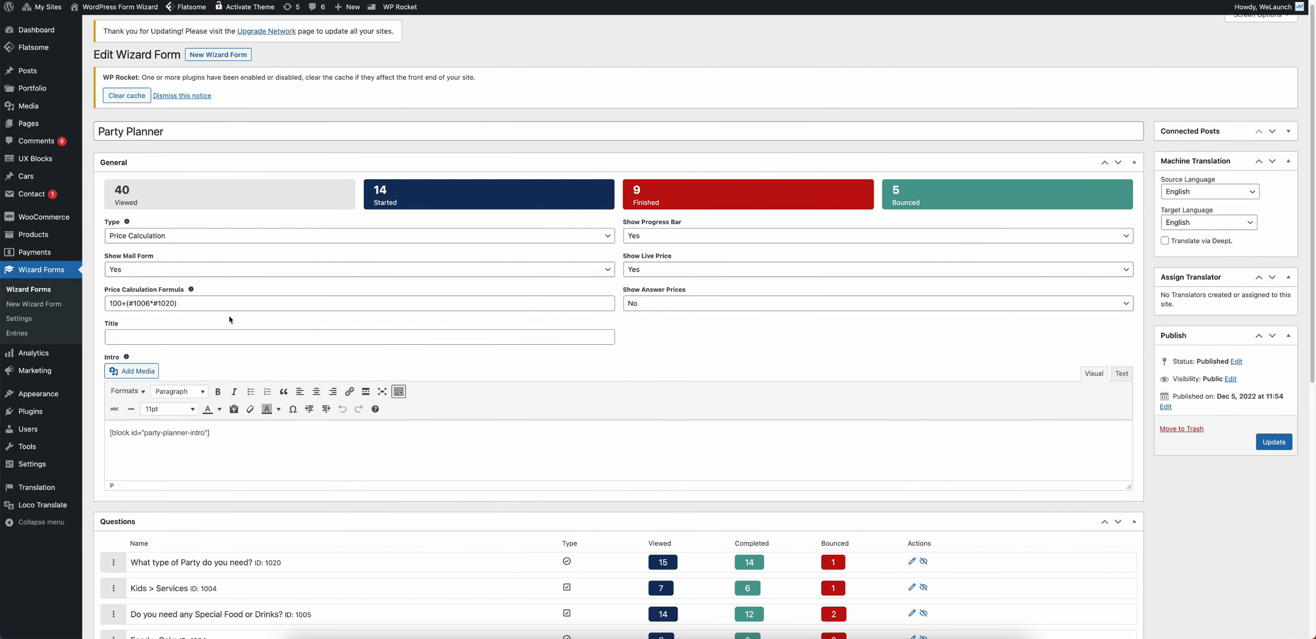
scroll(169, 316, down, 1)
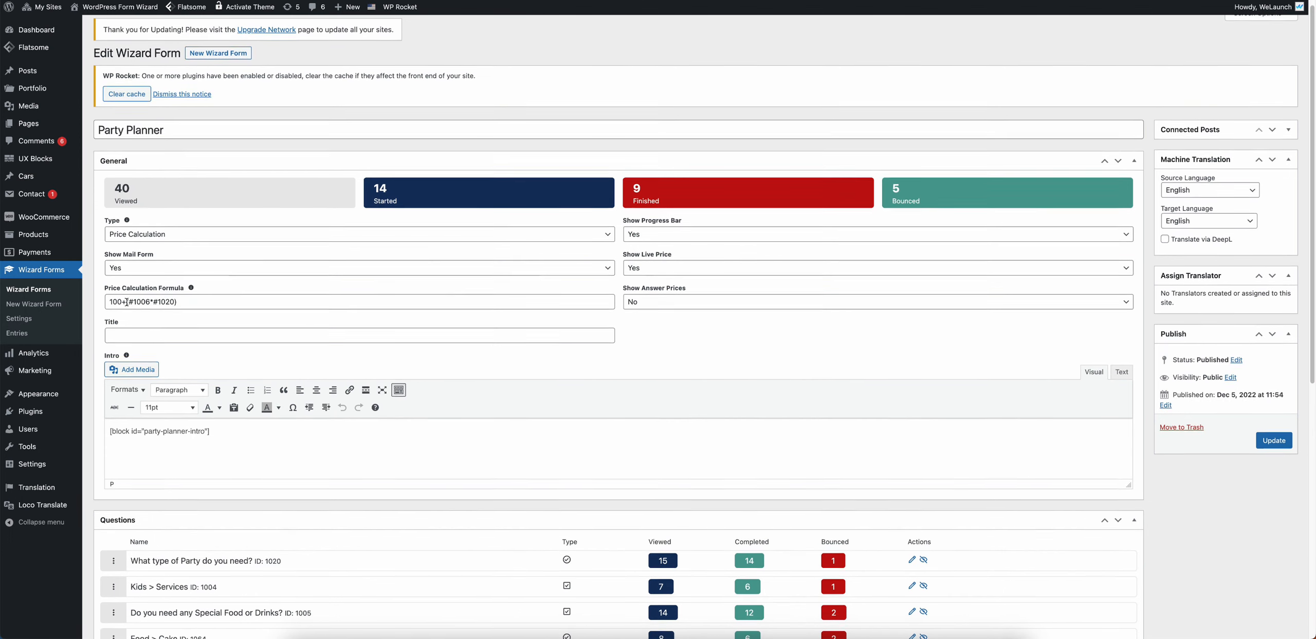
double_click(120, 302)
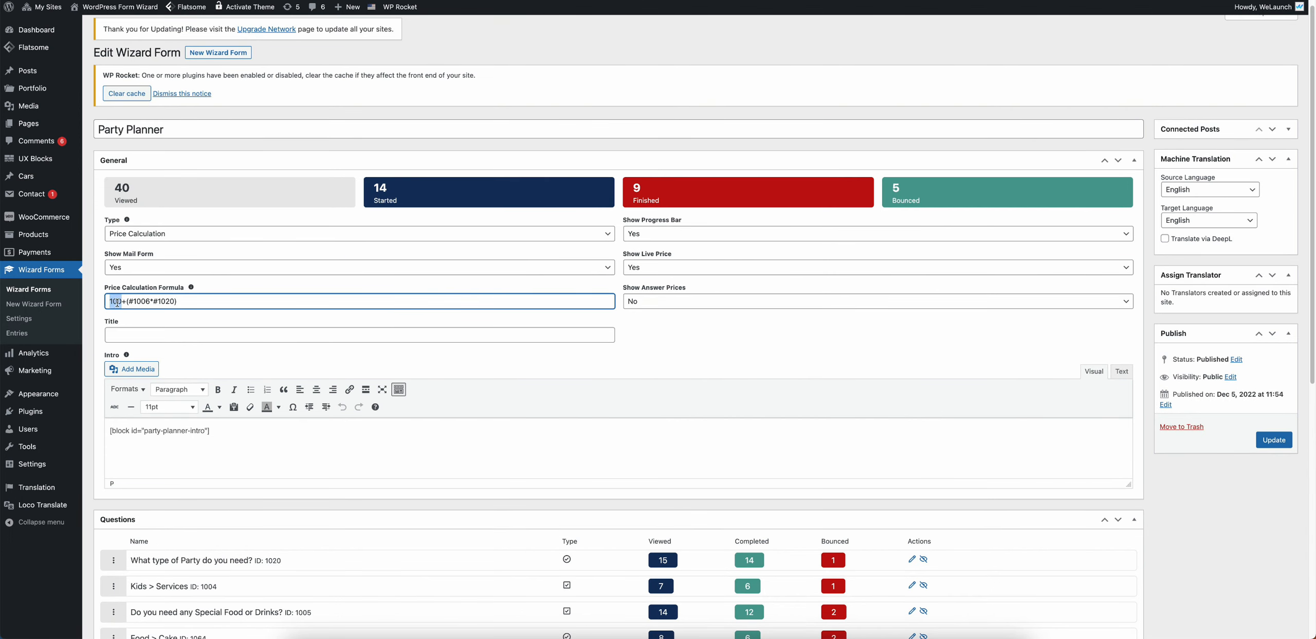
double_click(125, 304)
double_click(132, 302)
double_click(156, 303)
double_click(133, 302)
drag(131, 302, 150, 302)
scroll(241, 506, down, 2)
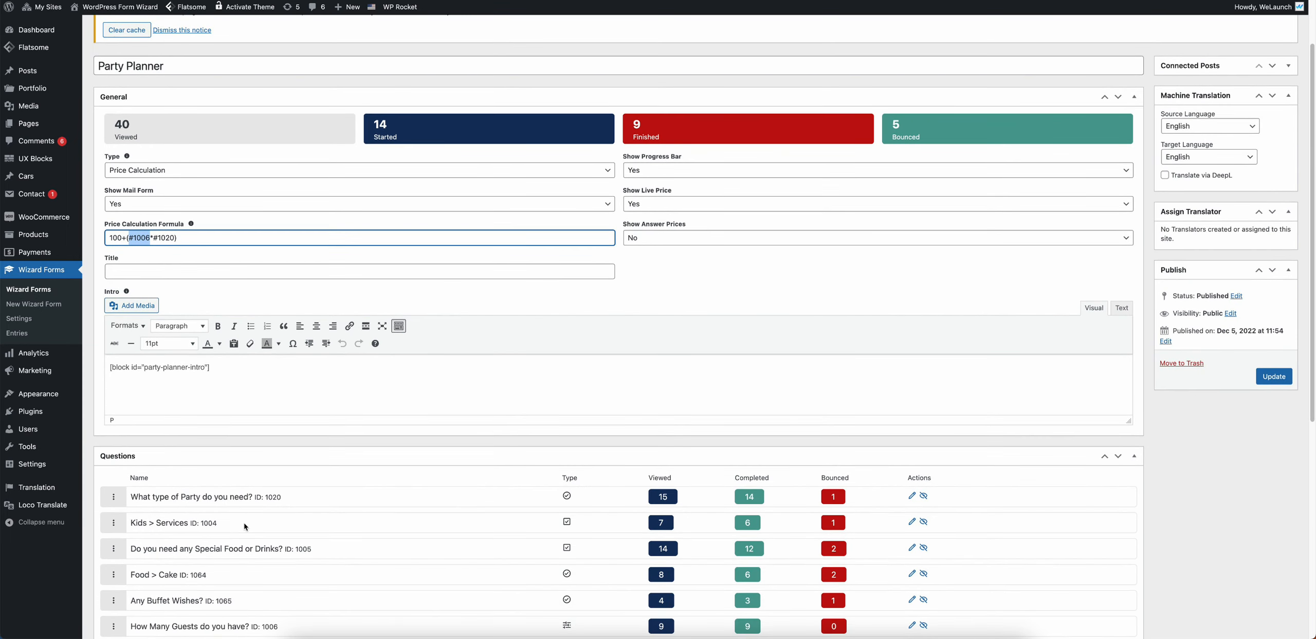
scroll(246, 525, down, 1)
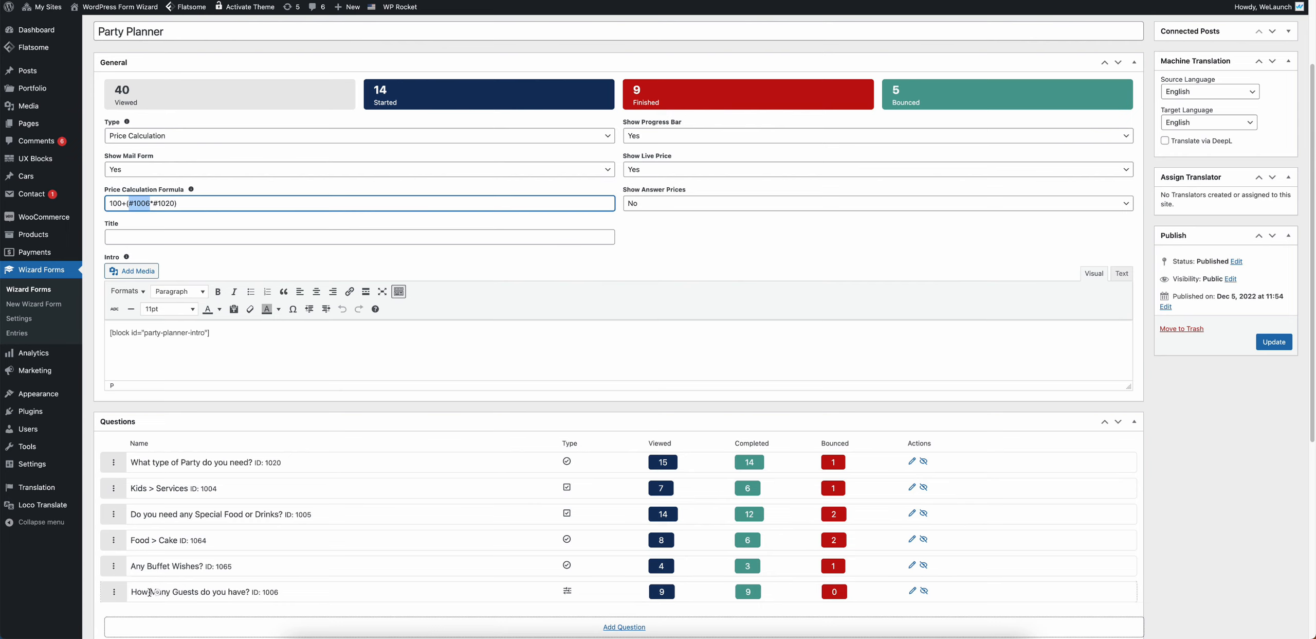
drag(150, 591, 184, 590)
mouse_move(151, 205)
mouse_down()
mouse_move(176, 204)
mouse_move(171, 215)
mouse_up()
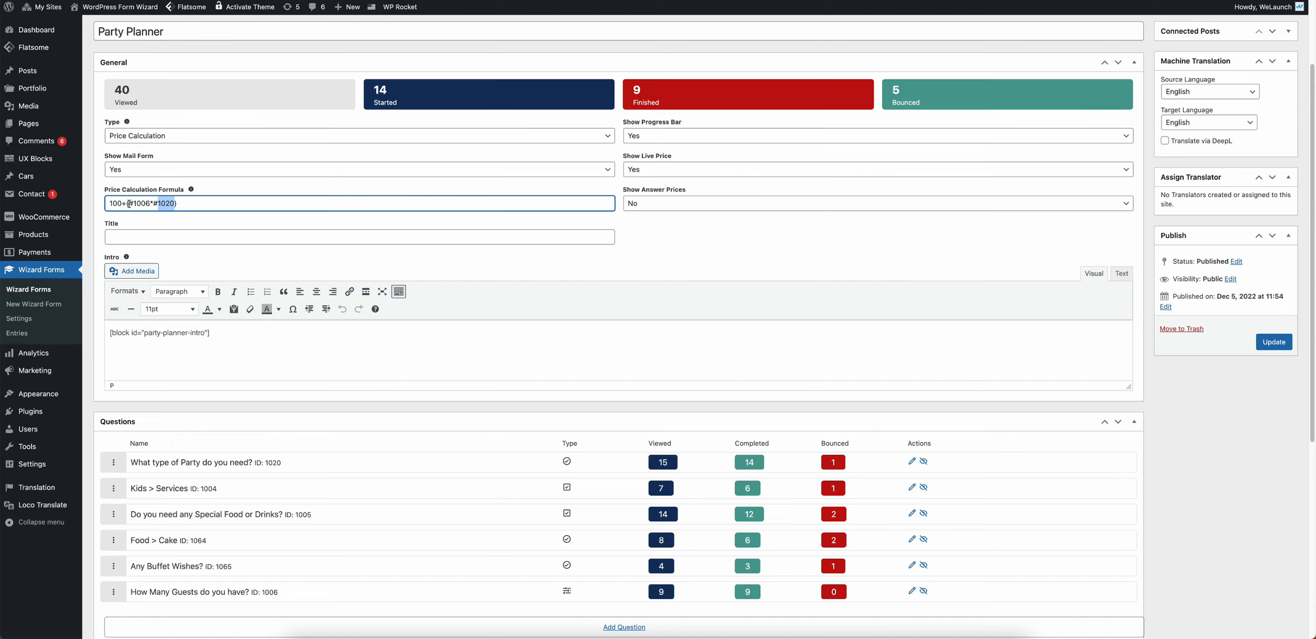
drag(128, 203, 150, 204)
Step: Rewrite the price formula as 100+(20*1)
text(2)
mouse_move(123, 206)
mouse_down()
mouse_move(109, 205)
mouse_move(137, 205)
mouse_up()
click(138, 203)
text(120)
key(shift+Left)
key(shift+Left)
key(shift+Left)
click(156, 204)
click(173, 203)
key(shift+Left)
key(shift+Left)
key(shift+Left)
key(BackSpace)
key(BackSpace)
click(269, 250)
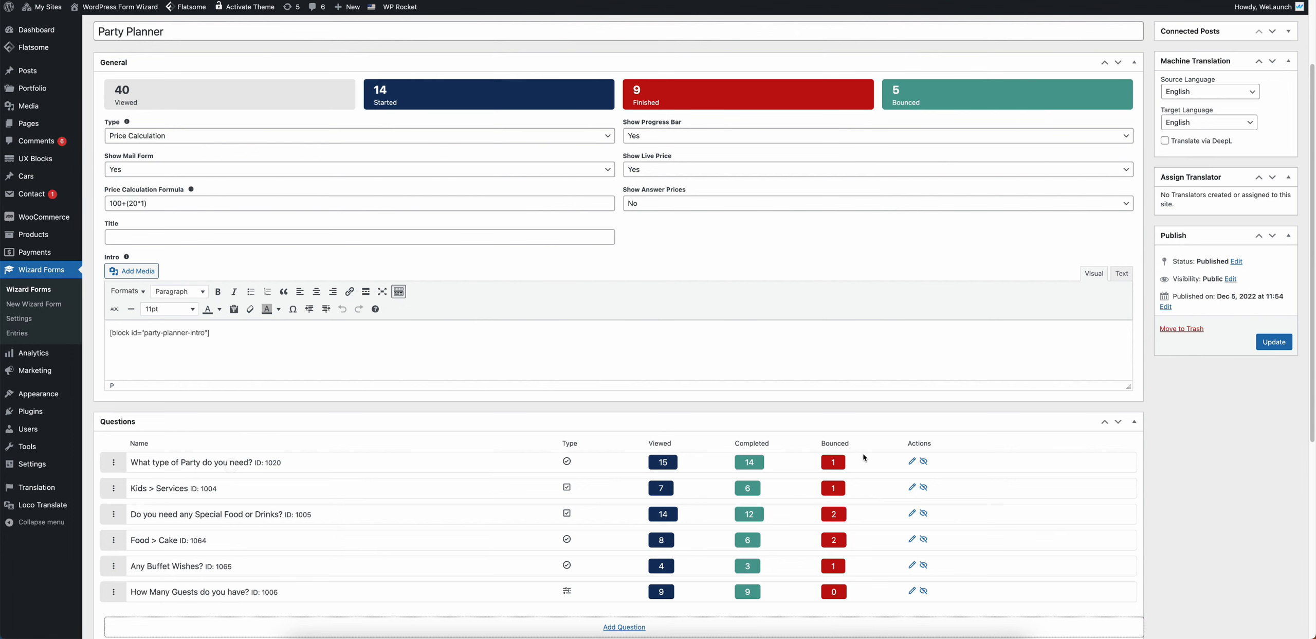
click(912, 461)
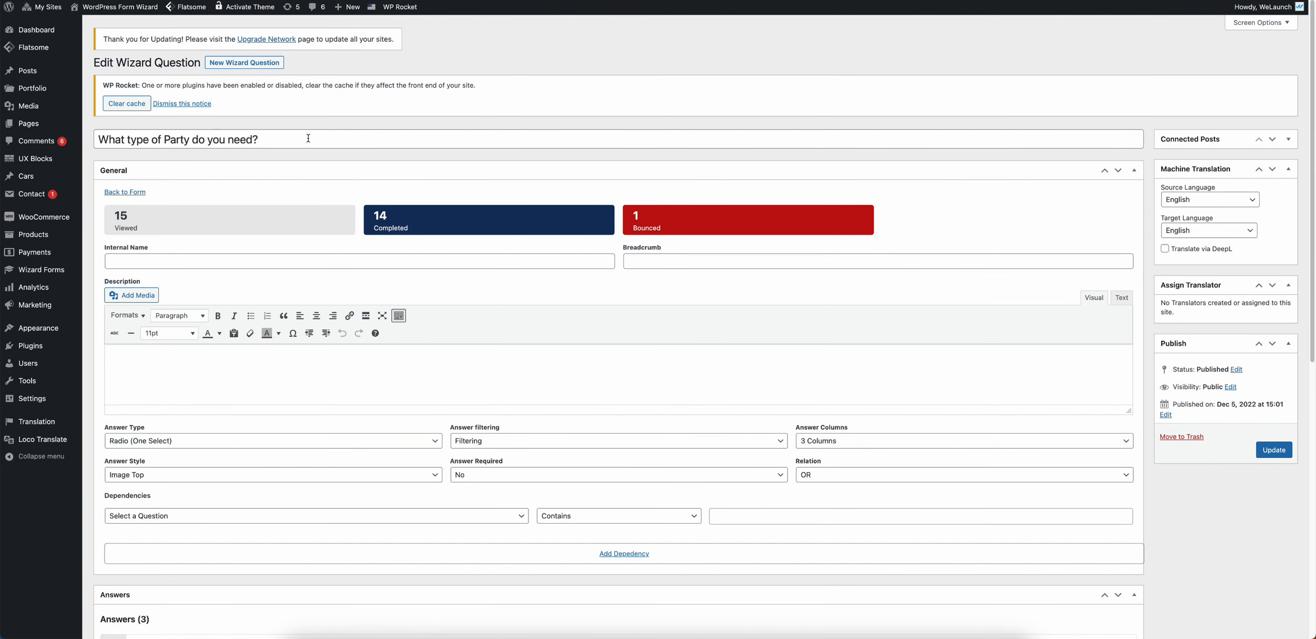
Step: Scroll to the Answers and point out Kids, Teenage and Normal Party with prices 1, 2 and 3
drag(294, 139, 7, 124)
scroll(297, 154, down, 1)
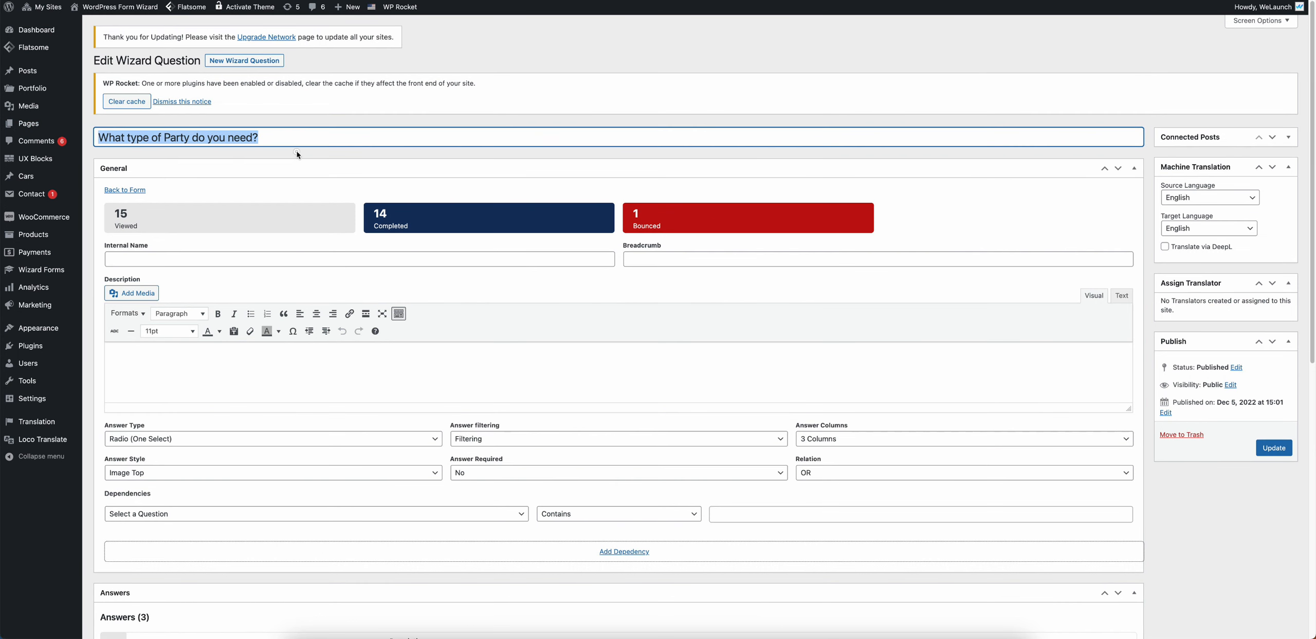
click(298, 154)
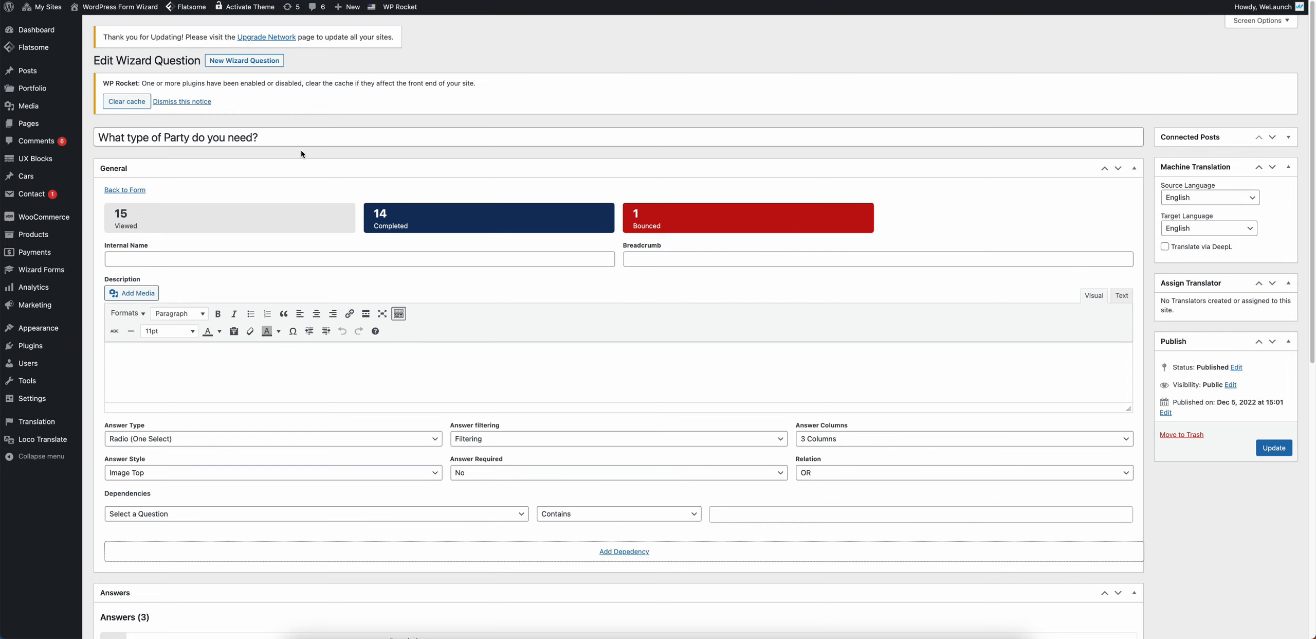
scroll(303, 205, down, 3)
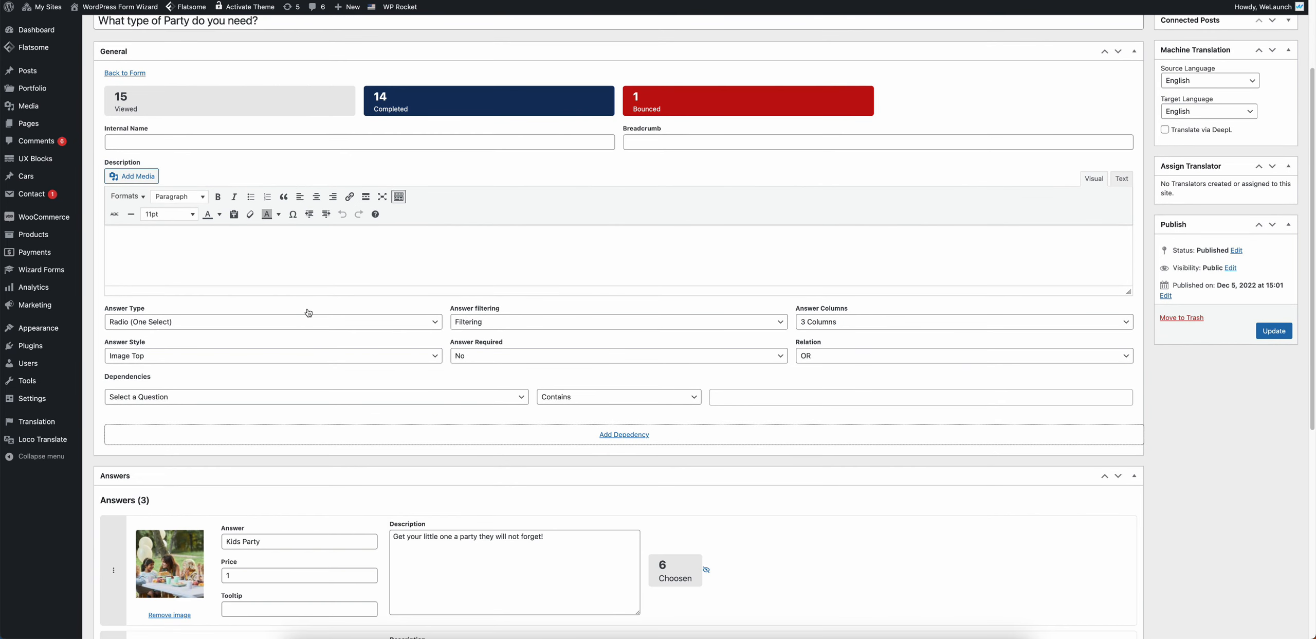
scroll(309, 313, down, 5)
drag(273, 245, 196, 247)
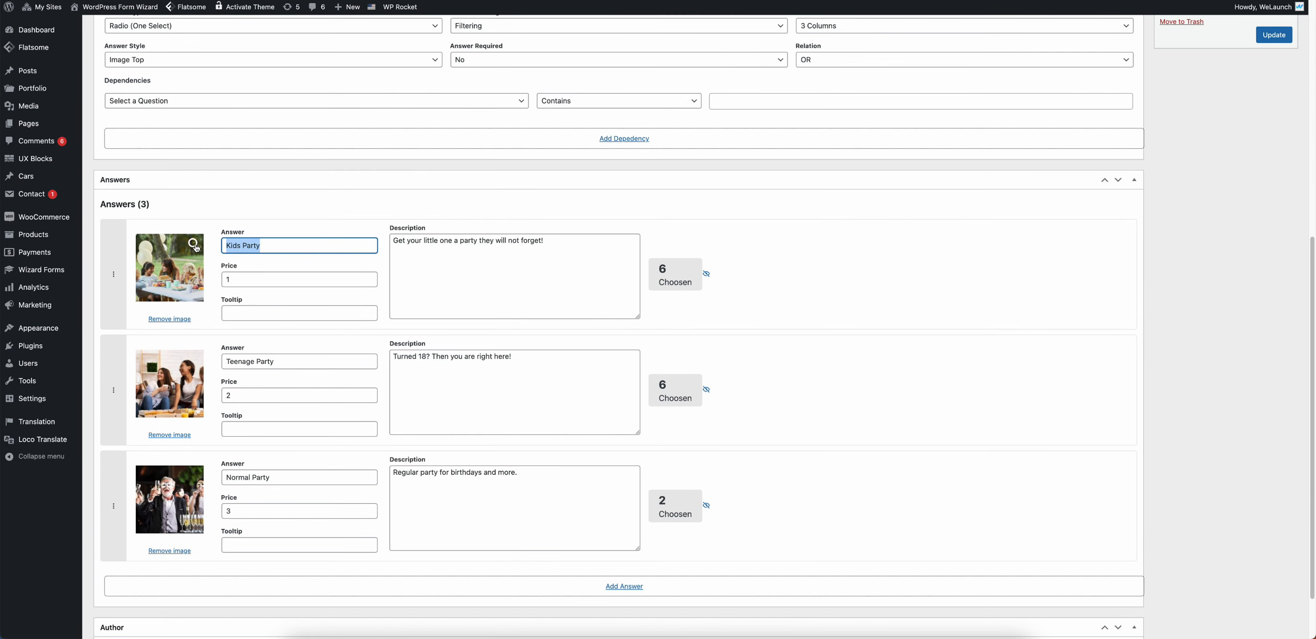
drag(275, 361, 216, 363)
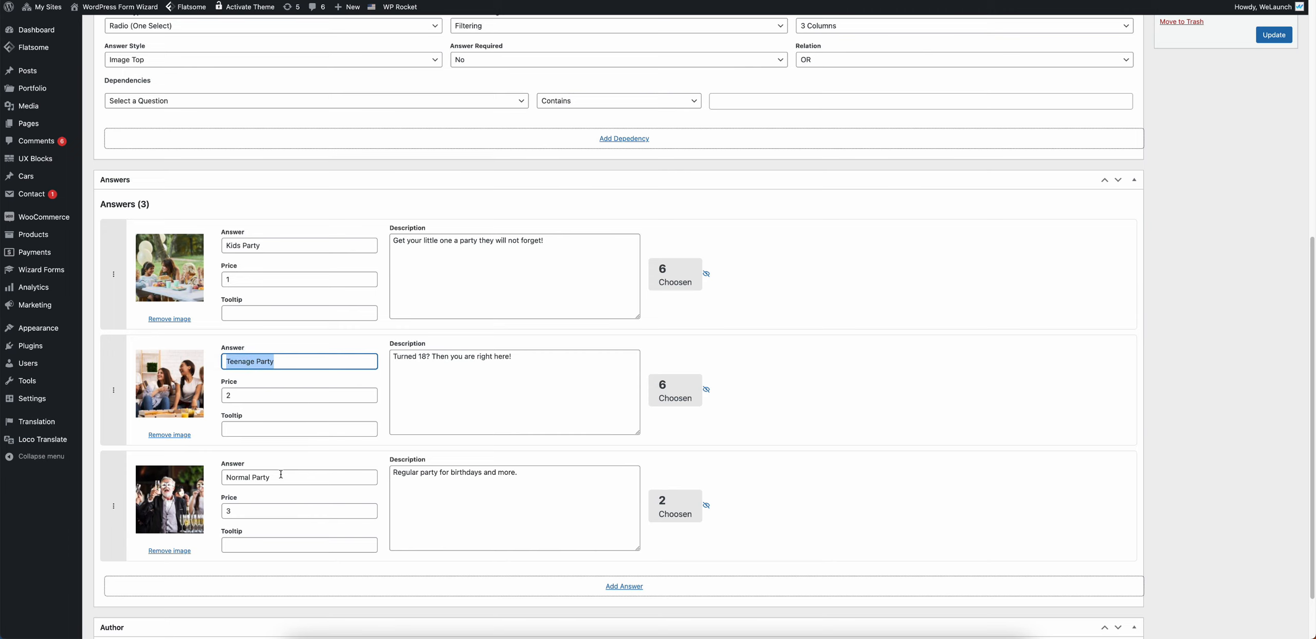
drag(281, 473, 214, 477)
drag(242, 280, 223, 277)
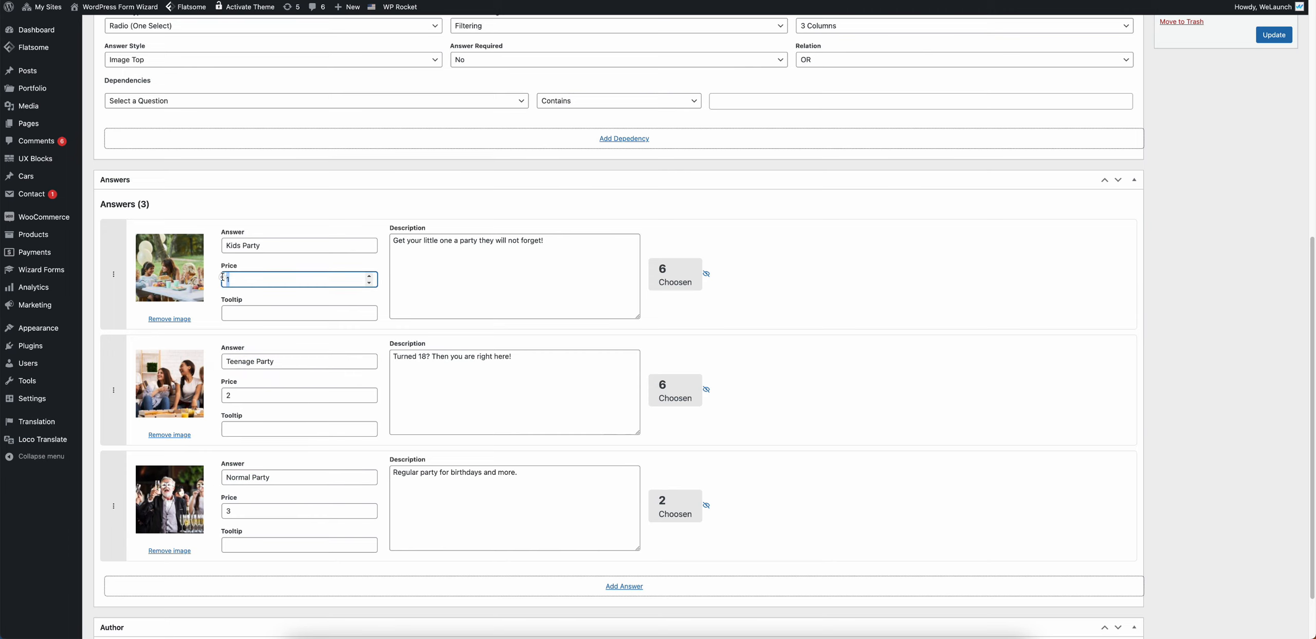
drag(244, 395, 221, 395)
click(248, 513)
Step: Highlight each answer name and its price (1, 2, 3) again, then scroll back to the top
drag(261, 245, 210, 249)
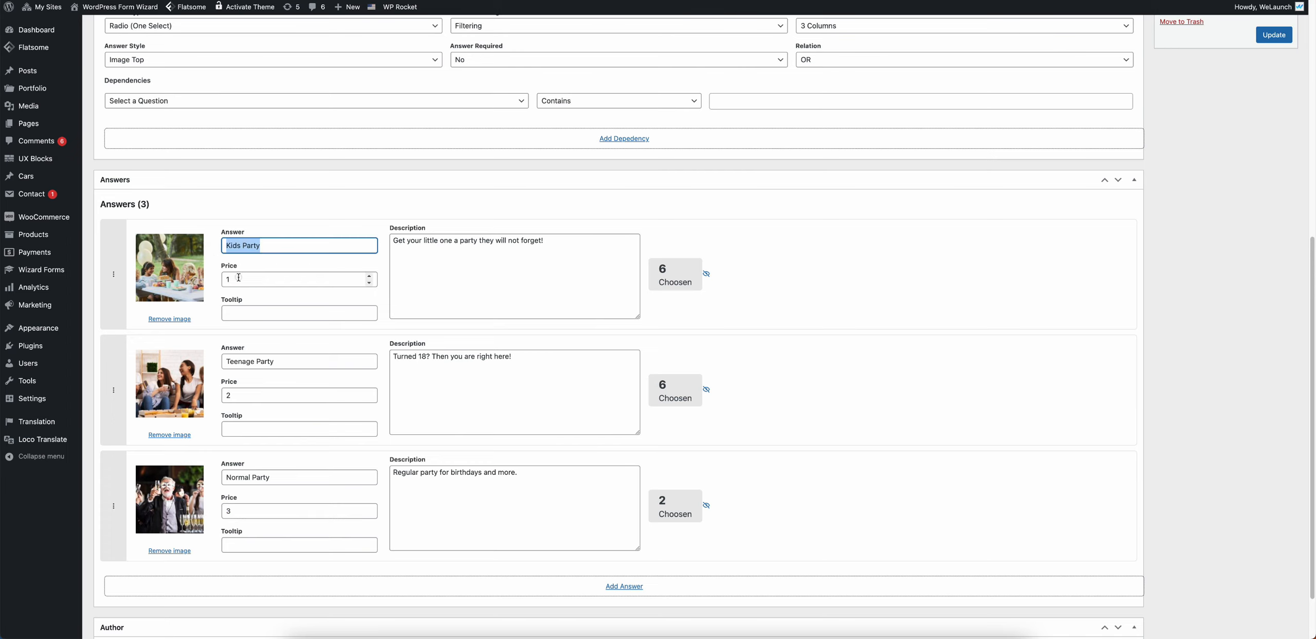
drag(239, 277, 227, 281)
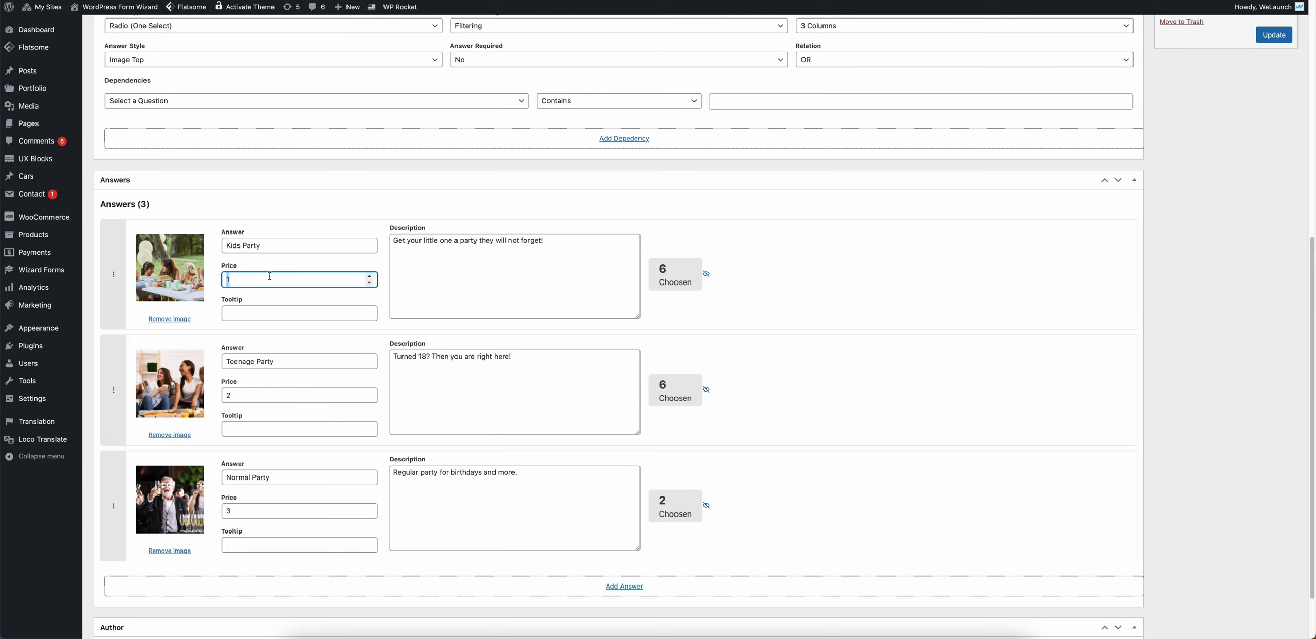
double_click(297, 396)
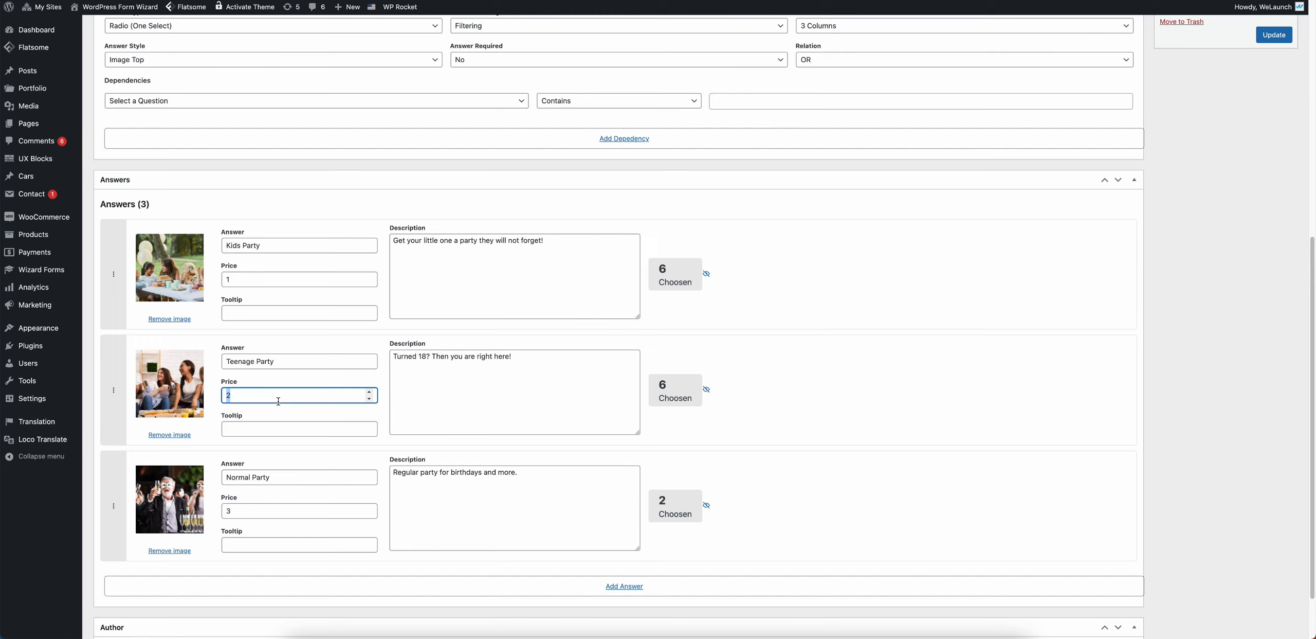
triple_click(282, 475)
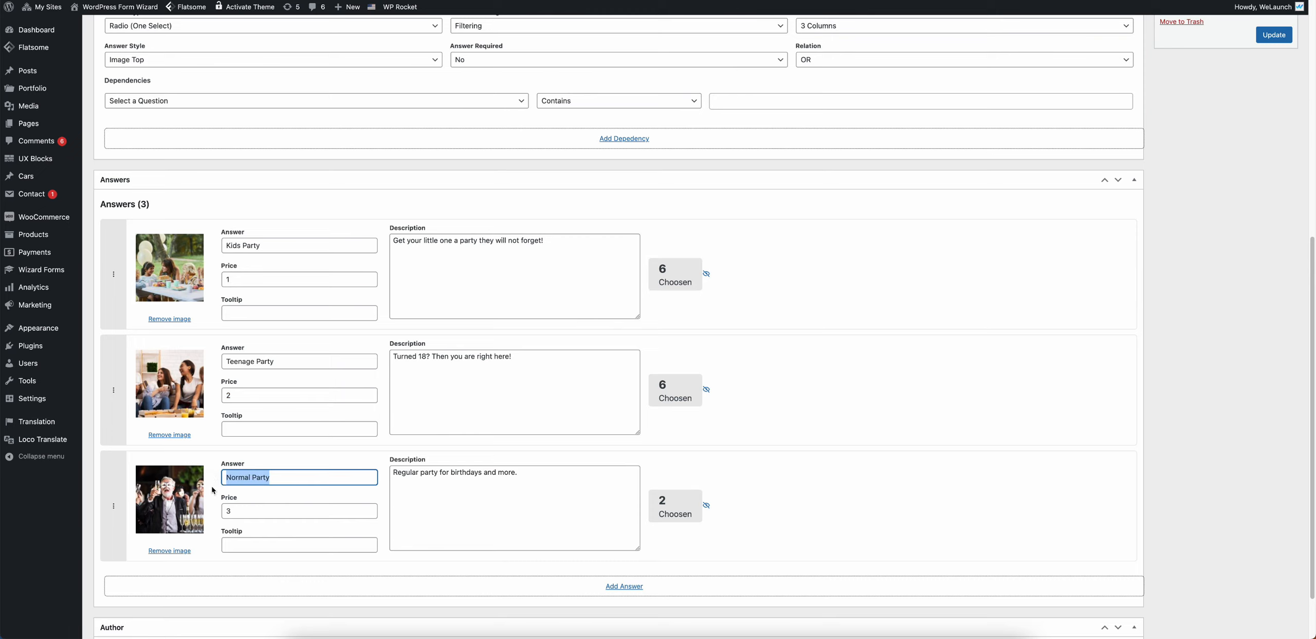
double_click(233, 509)
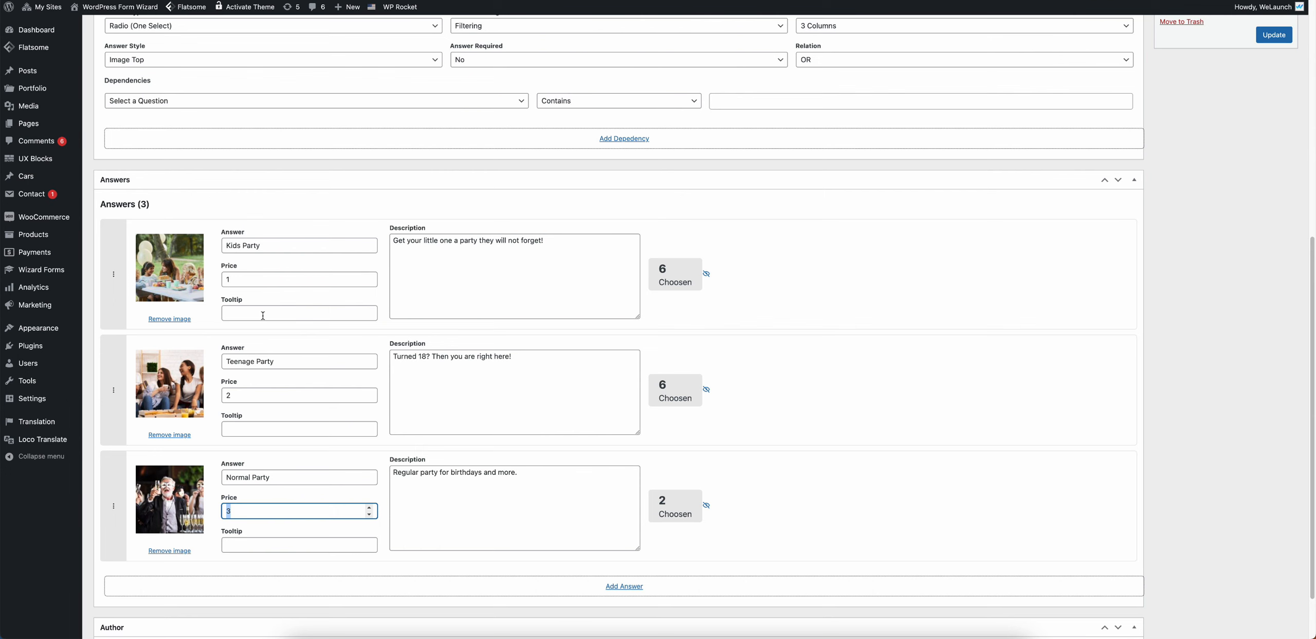
scroll(278, 313, up, 4)
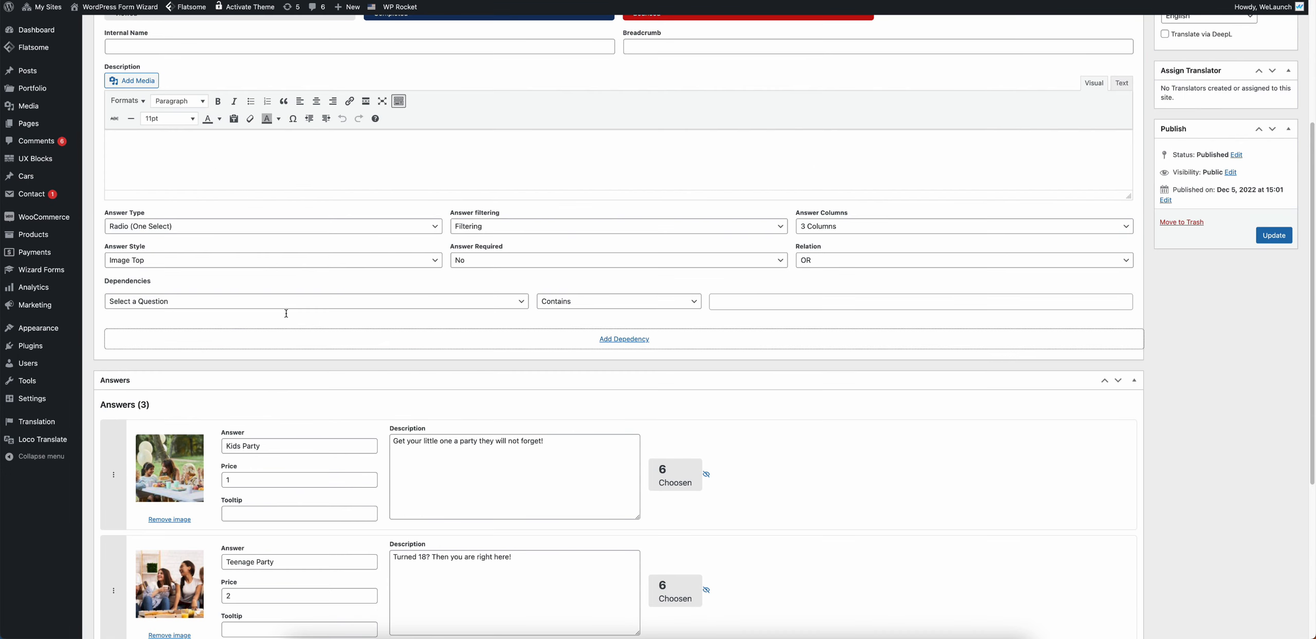
scroll(287, 313, up, 5)
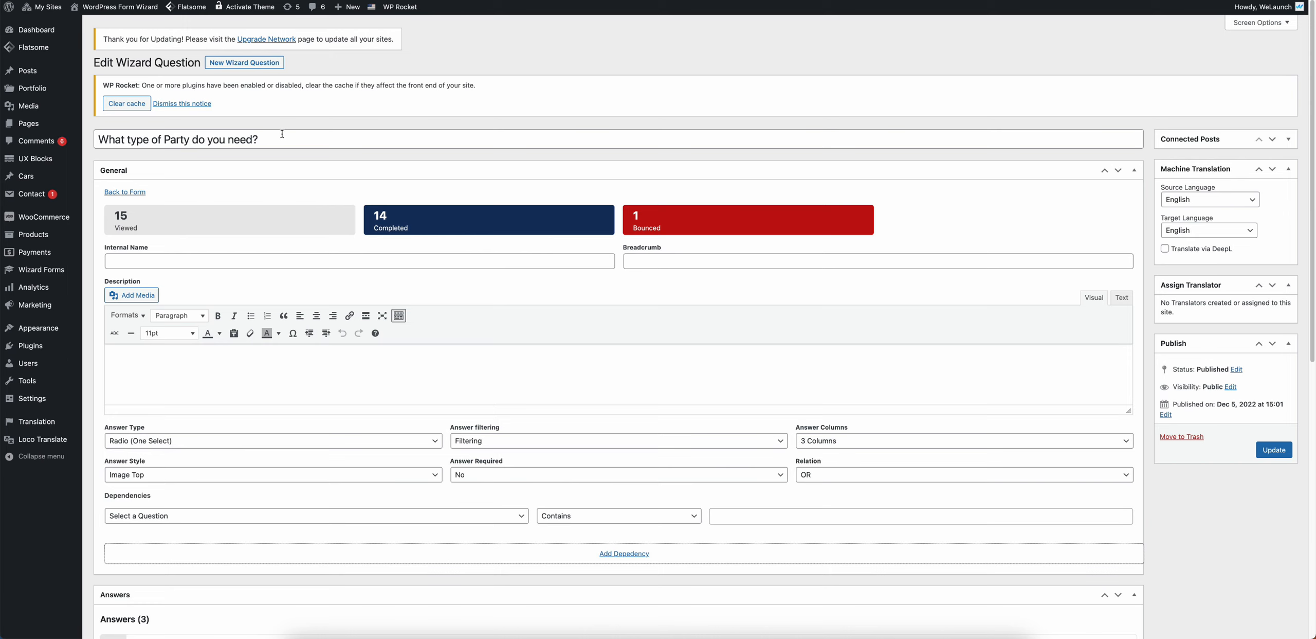
Step: Review the question's statistics: 15 viewed, 14 completed and 1 bounced
drag(291, 141, 45, 125)
click(252, 157)
scroll(133, 209, down, 1)
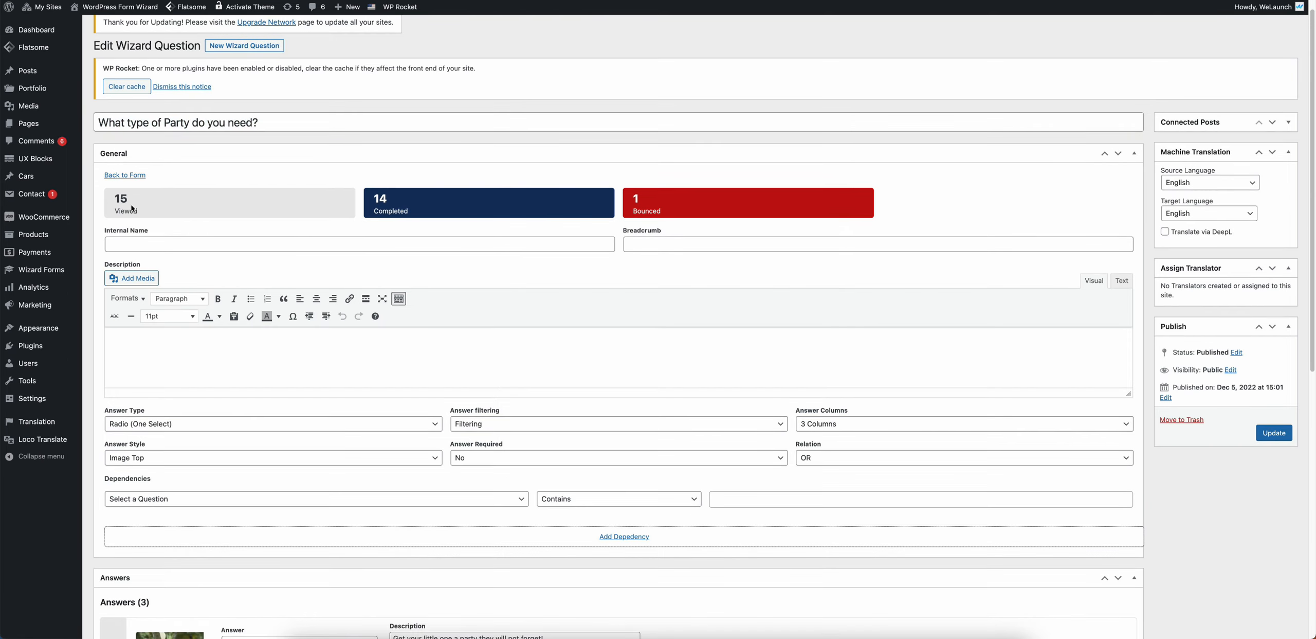
drag(124, 201, 131, 210)
double_click(129, 212)
double_click(122, 199)
drag(373, 194, 393, 208)
double_click(394, 210)
drag(633, 196, 660, 210)
click(658, 211)
click(676, 204)
scroll(289, 241, down, 1)
scroll(288, 240, down, 1)
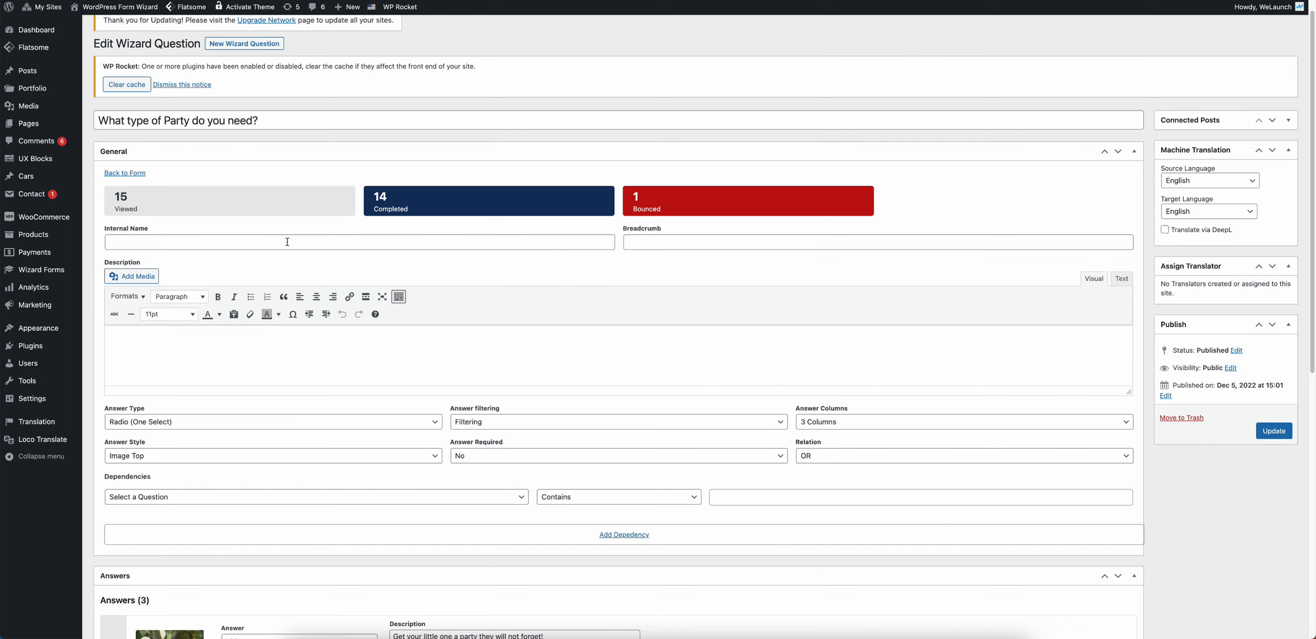
Step: Replace the question's internal name with 'Kids > Kids Party'
click(287, 242)
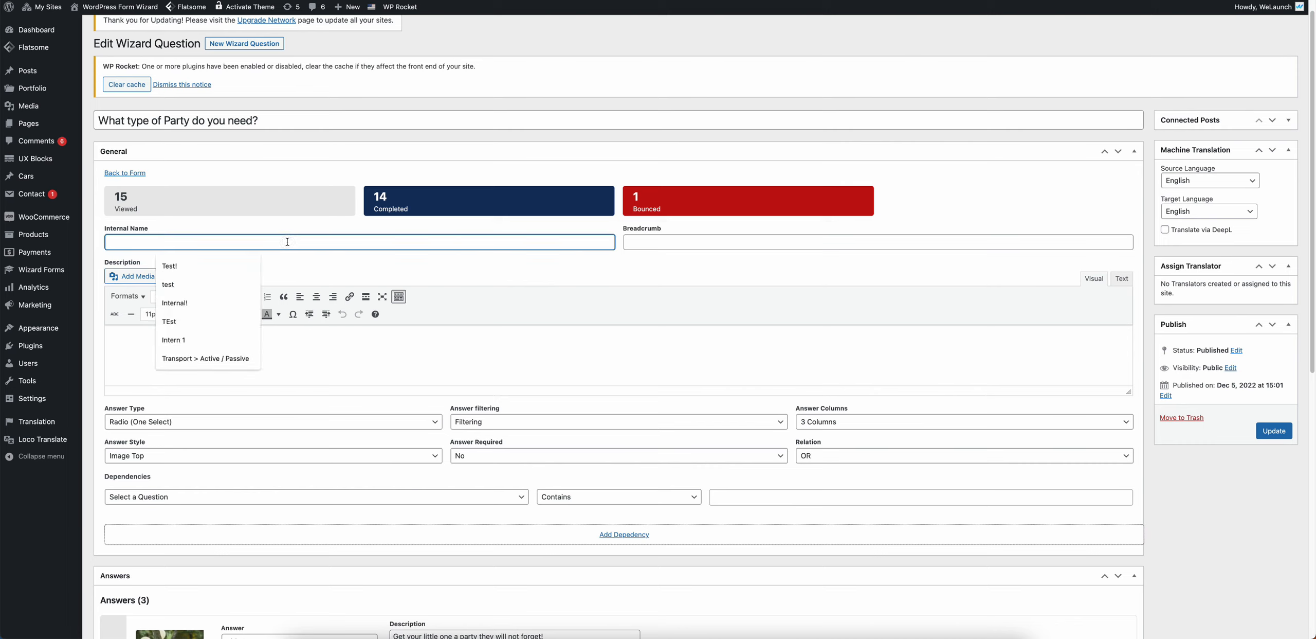
text(asd)
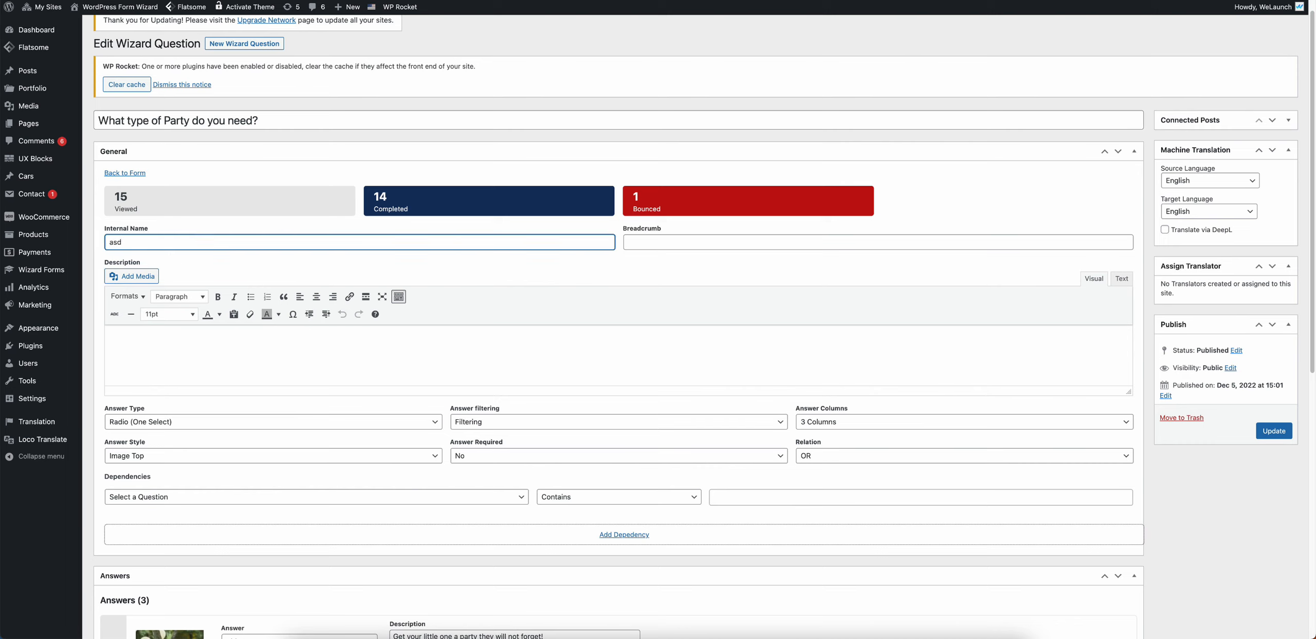
key(BackSpace)
key(BackSpace)
key(BackSpace)
text(Kids > Kids Patyrty)
click(348, 273)
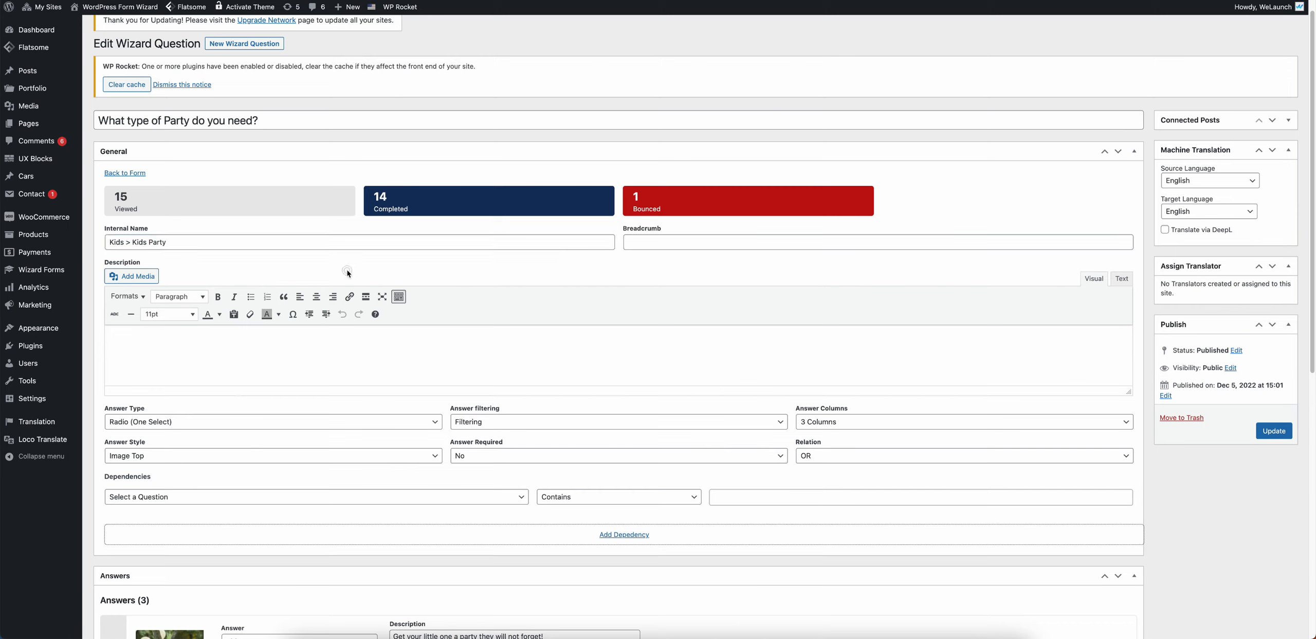
scroll(186, 351, down, 1)
click(181, 333)
scroll(251, 286, down, 2)
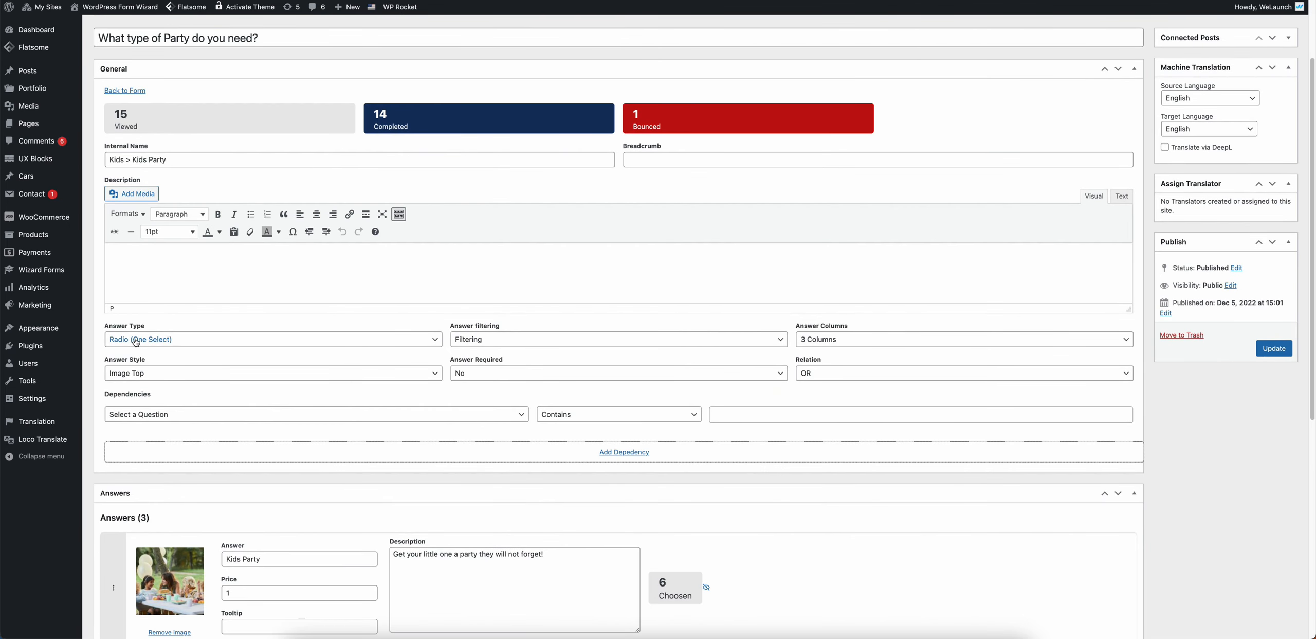
click(171, 340)
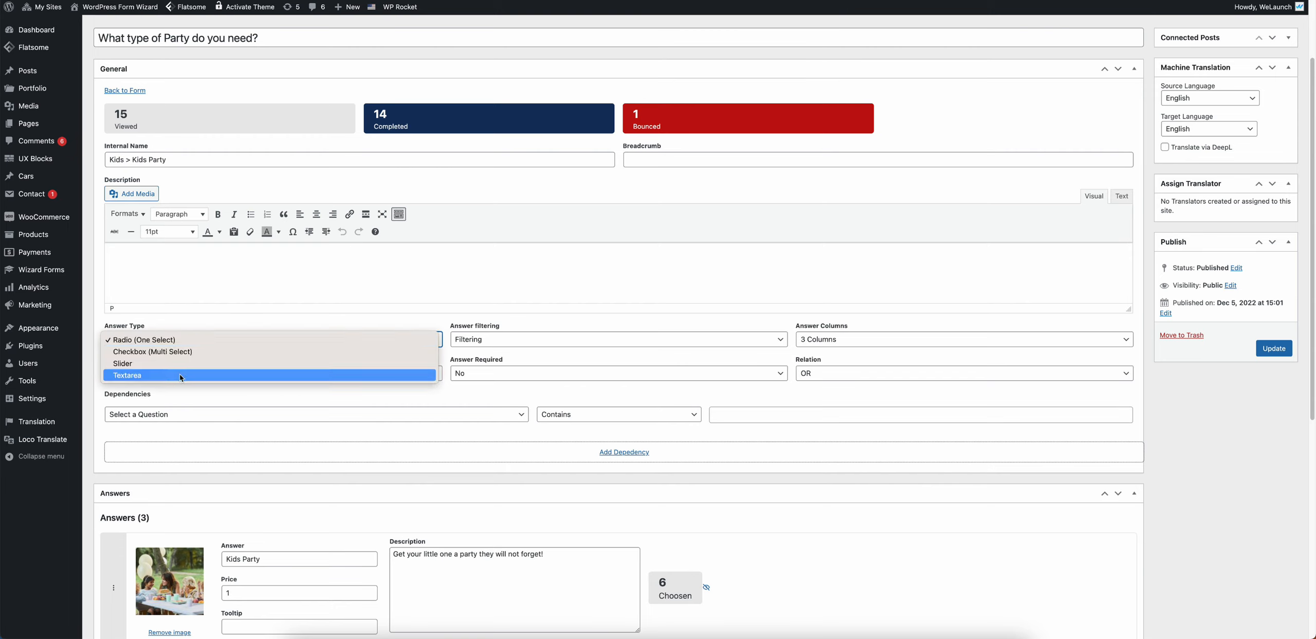
click(368, 338)
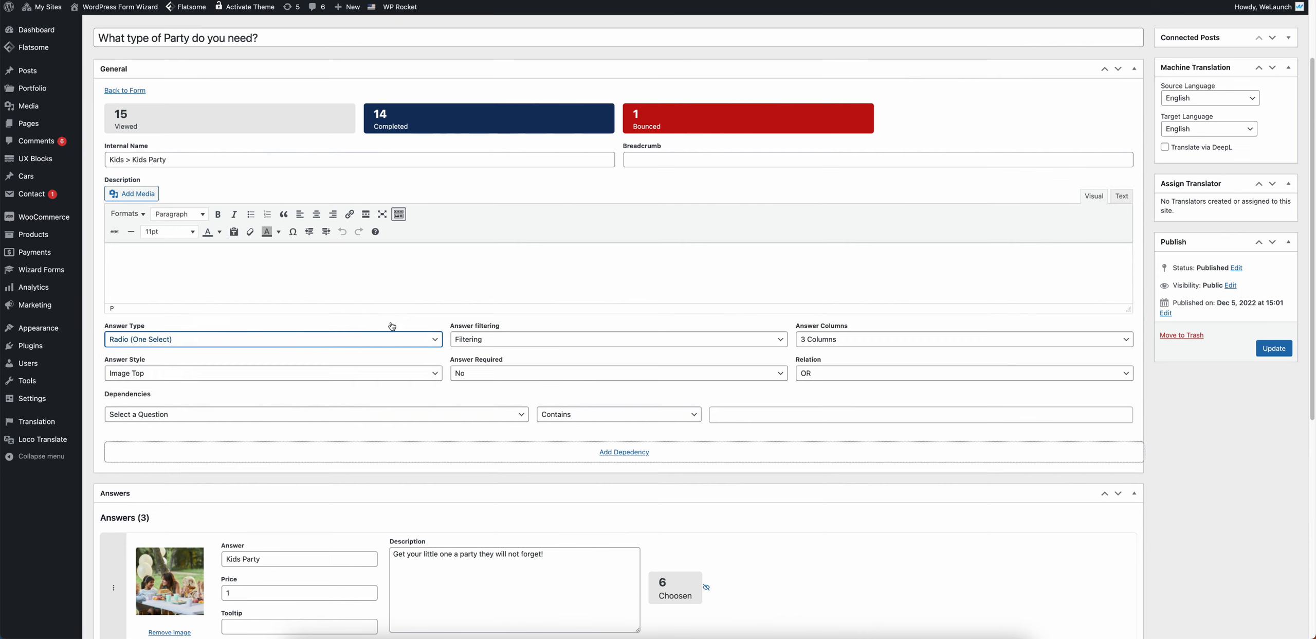
drag(452, 326, 508, 328)
click(509, 329)
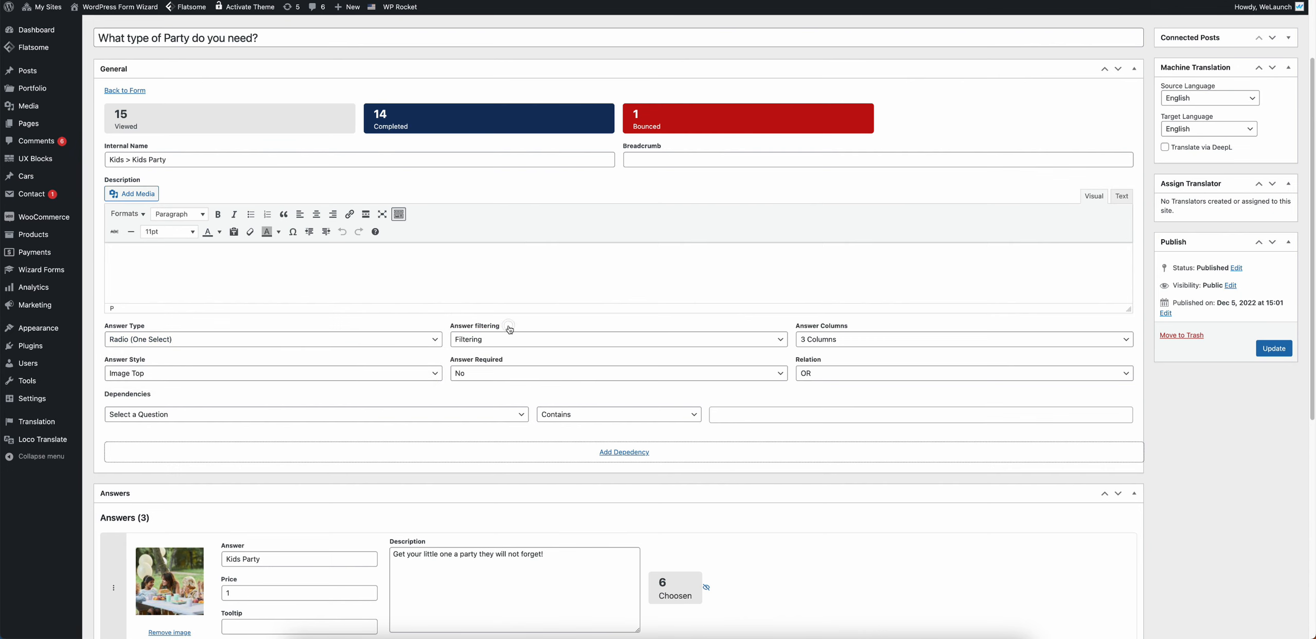
scroll(513, 332, down, 1)
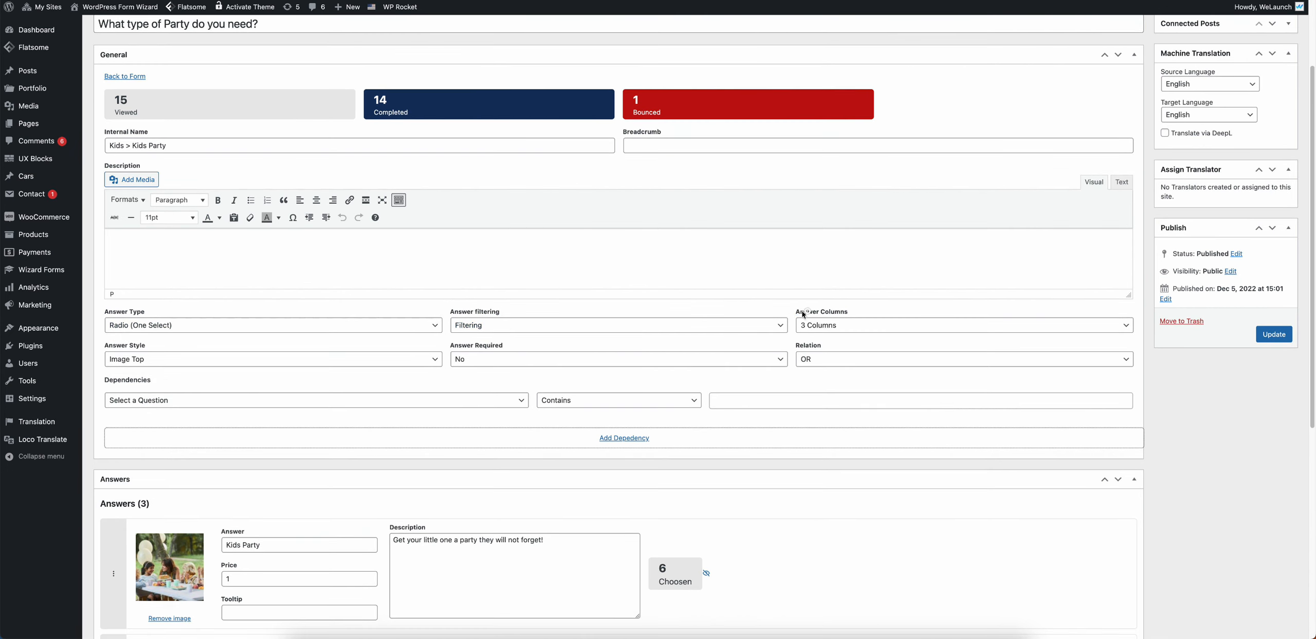
drag(797, 312, 862, 314)
drag(109, 347, 439, 338)
click(106, 379)
scroll(175, 383, down, 2)
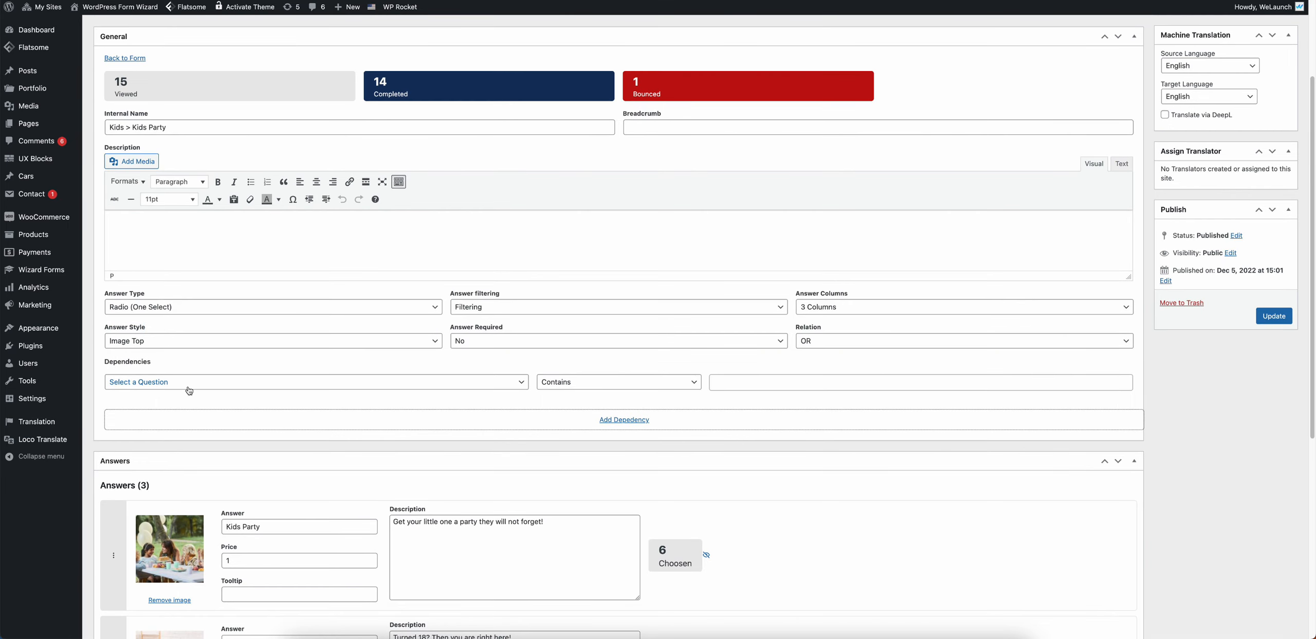
scroll(590, 364, down, 5)
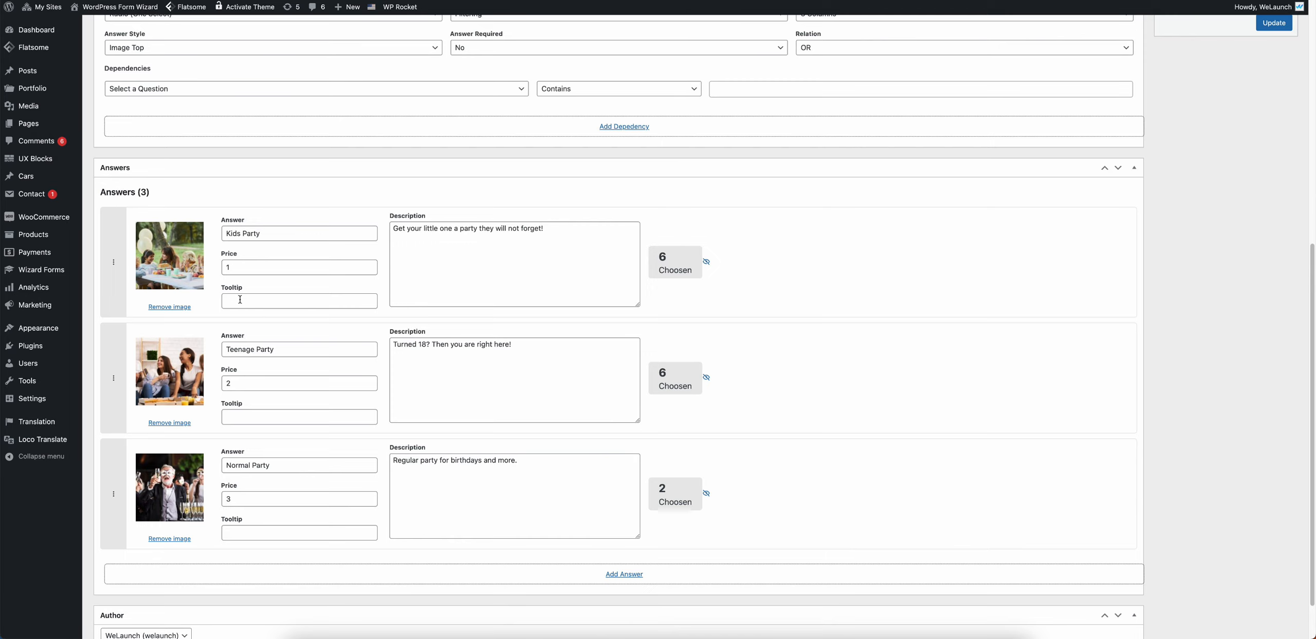
Step: Drag Normal Party above Kids Party and Teenage Party, then return to the Party Planner form
drag(406, 228, 553, 228)
click(553, 229)
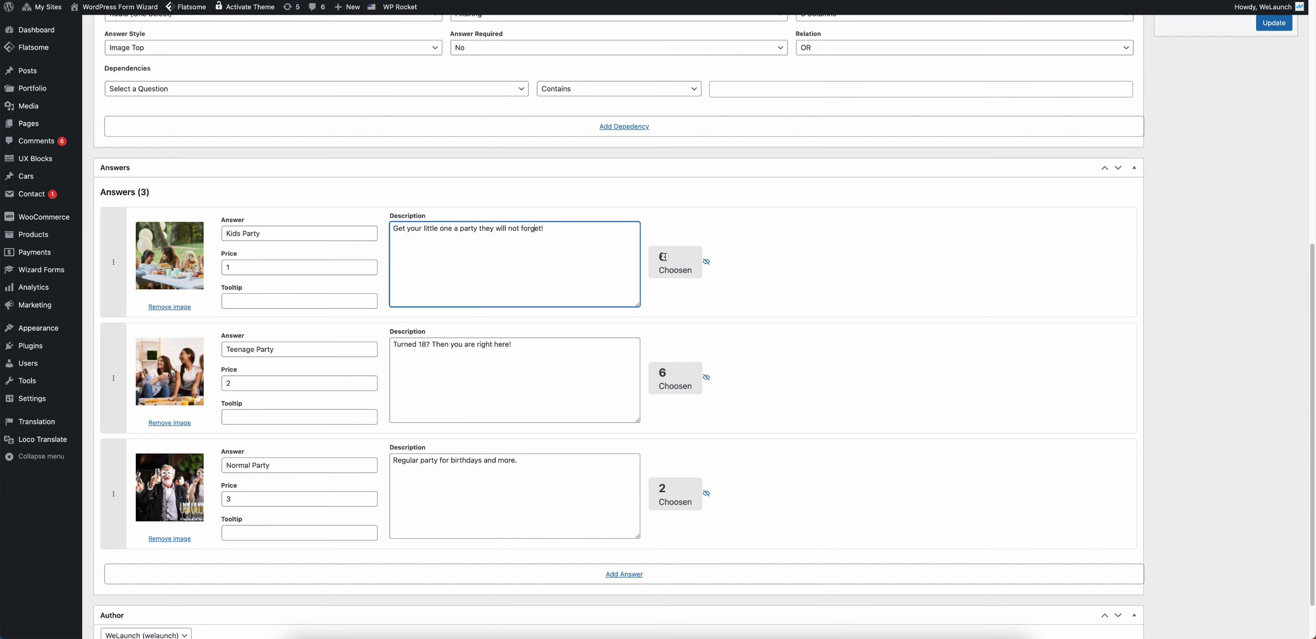
scroll(663, 253, up, 2)
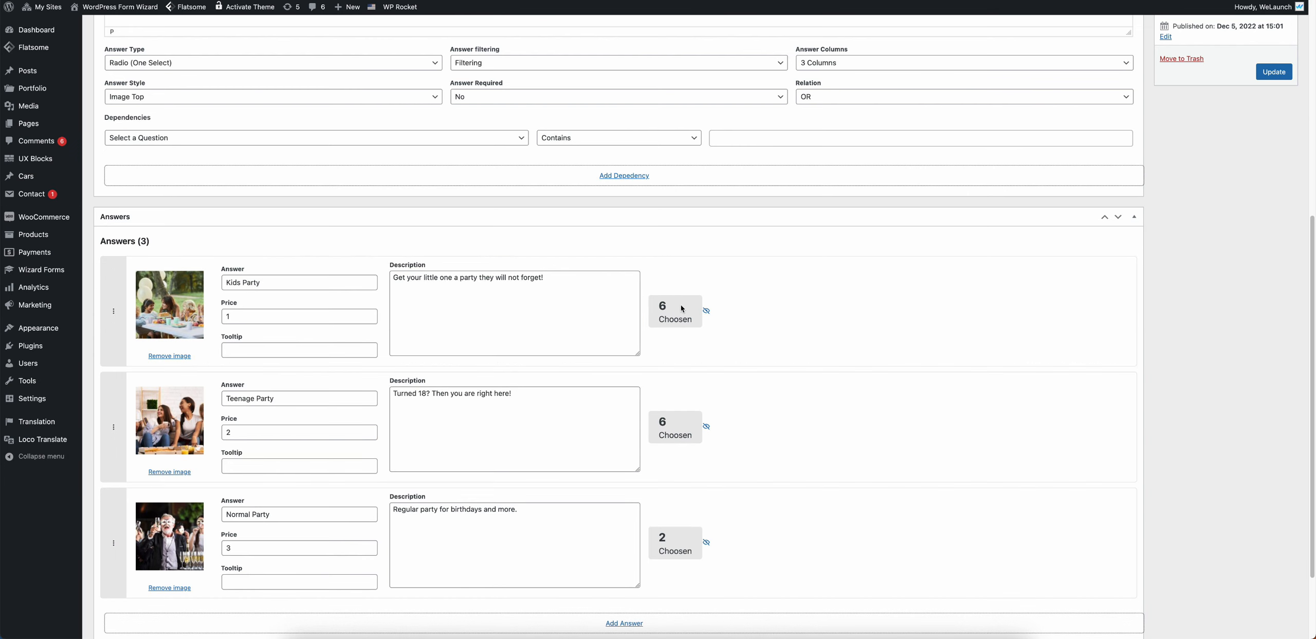
scroll(200, 258, up, 1)
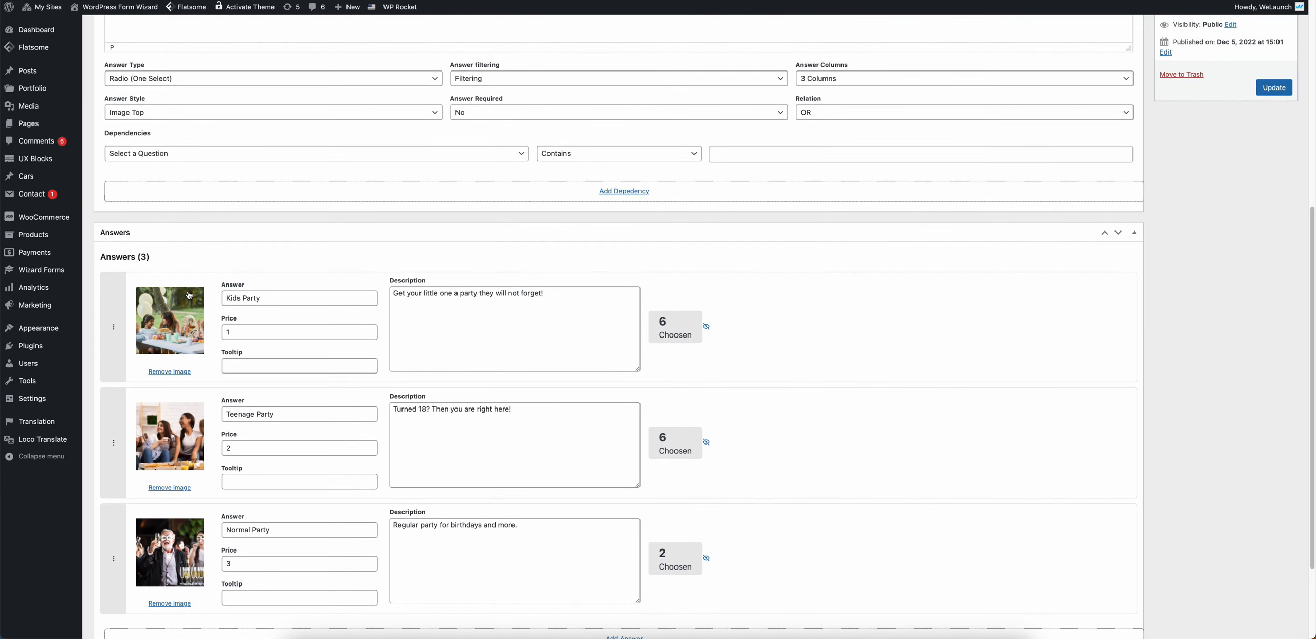
scroll(190, 298, down, 4)
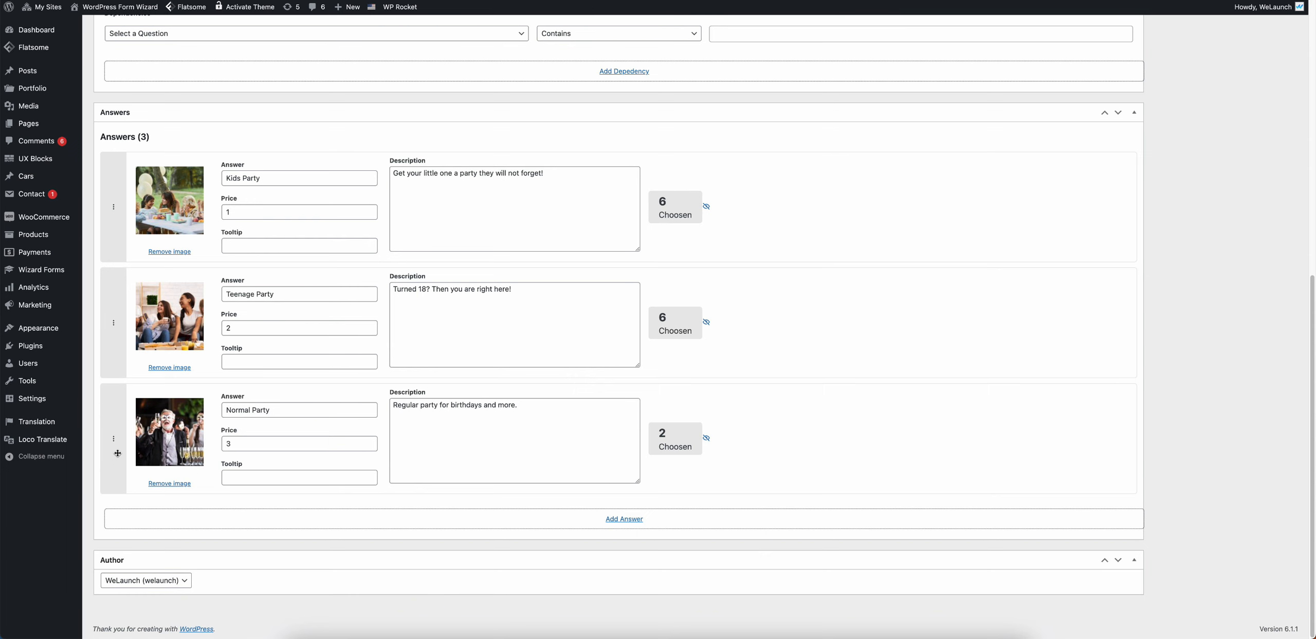
drag(118, 452, 115, 319)
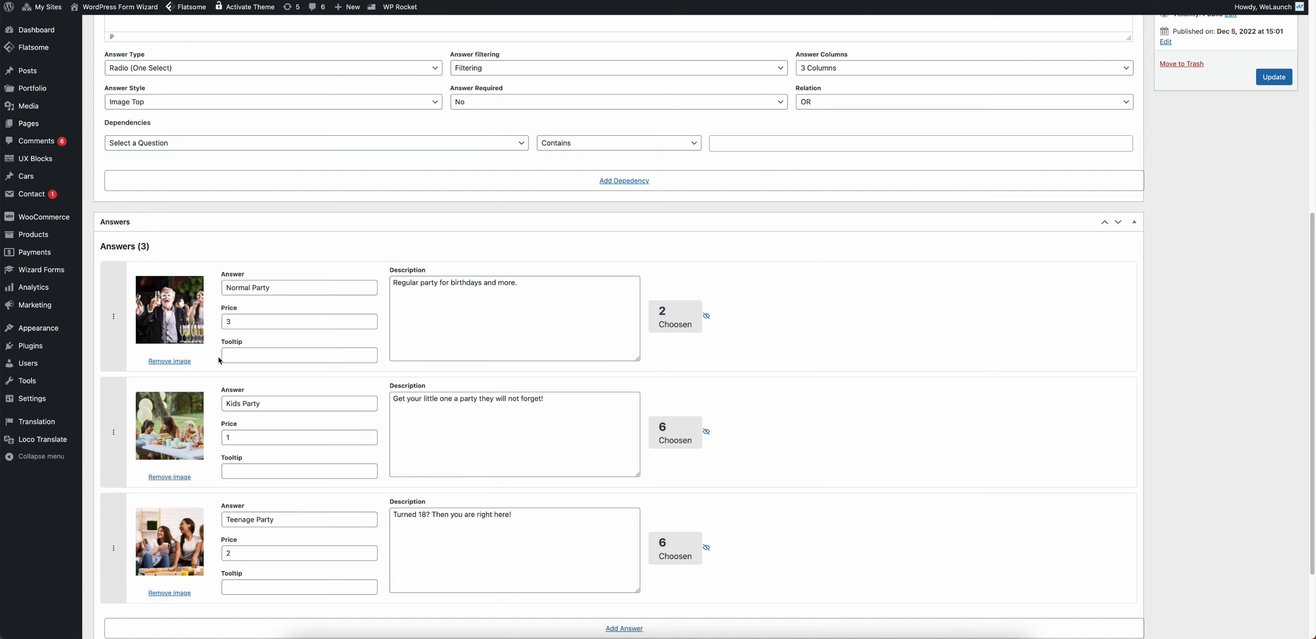
scroll(173, 216, up, 7)
click(126, 190)
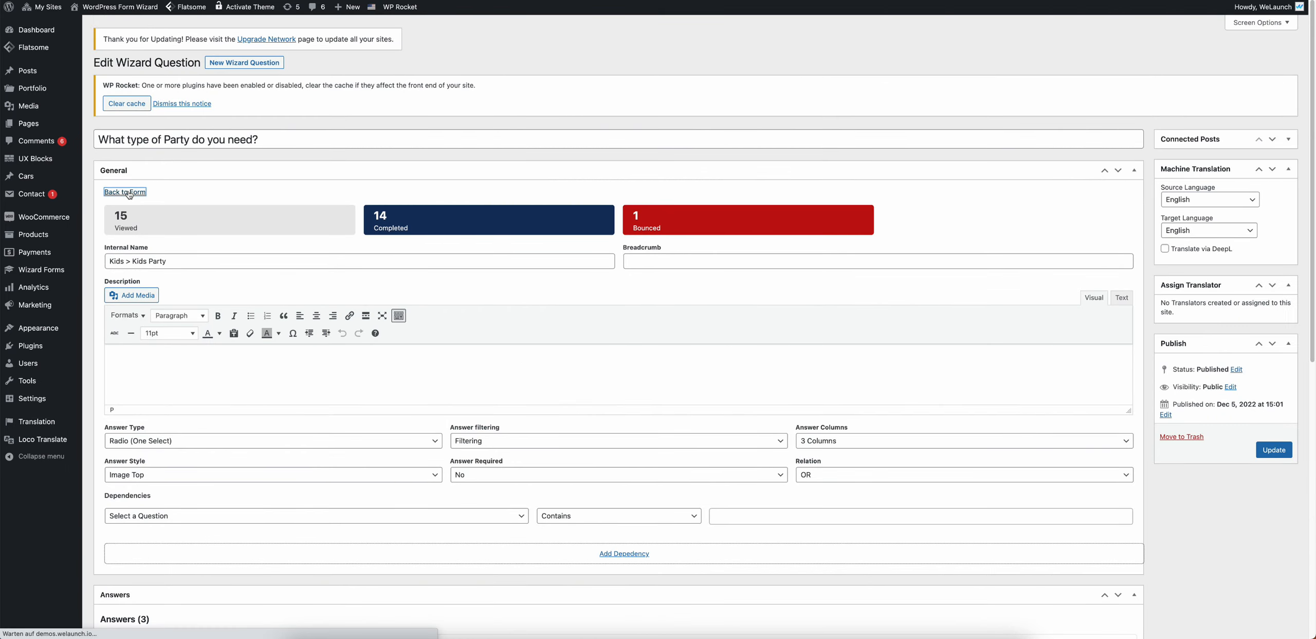
Step: Drag 'How Many Guests do you have?' above the party-type question in the Questions list
scroll(323, 417, down, 5)
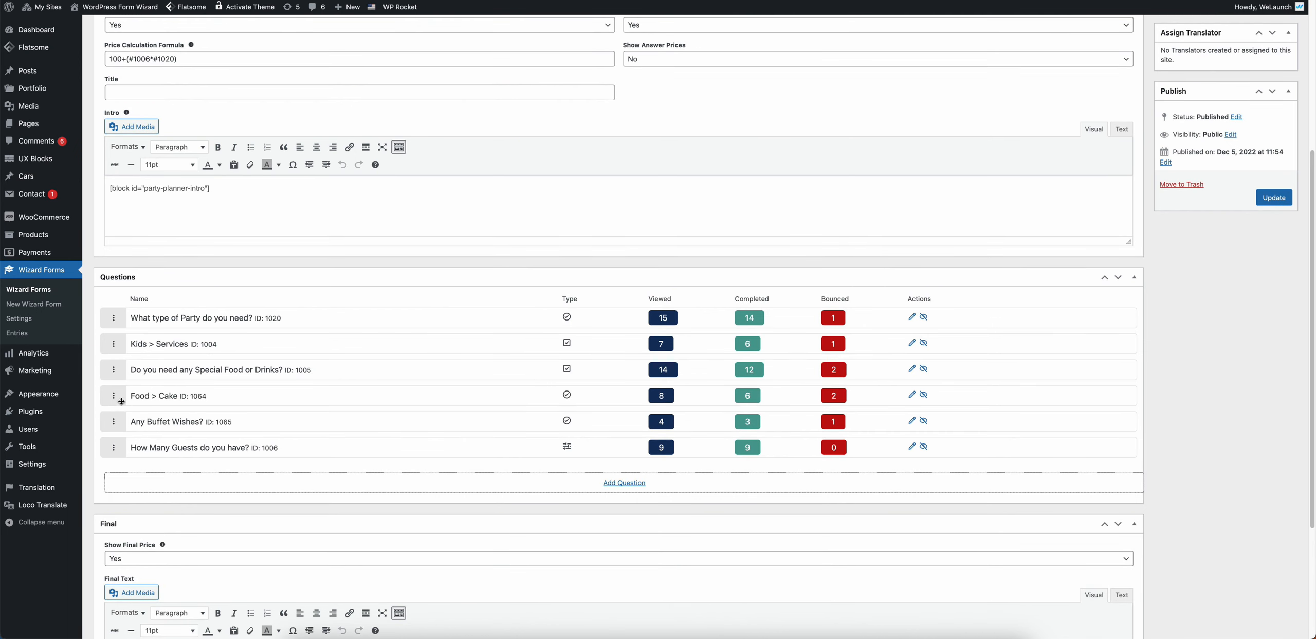
drag(115, 396, 119, 327)
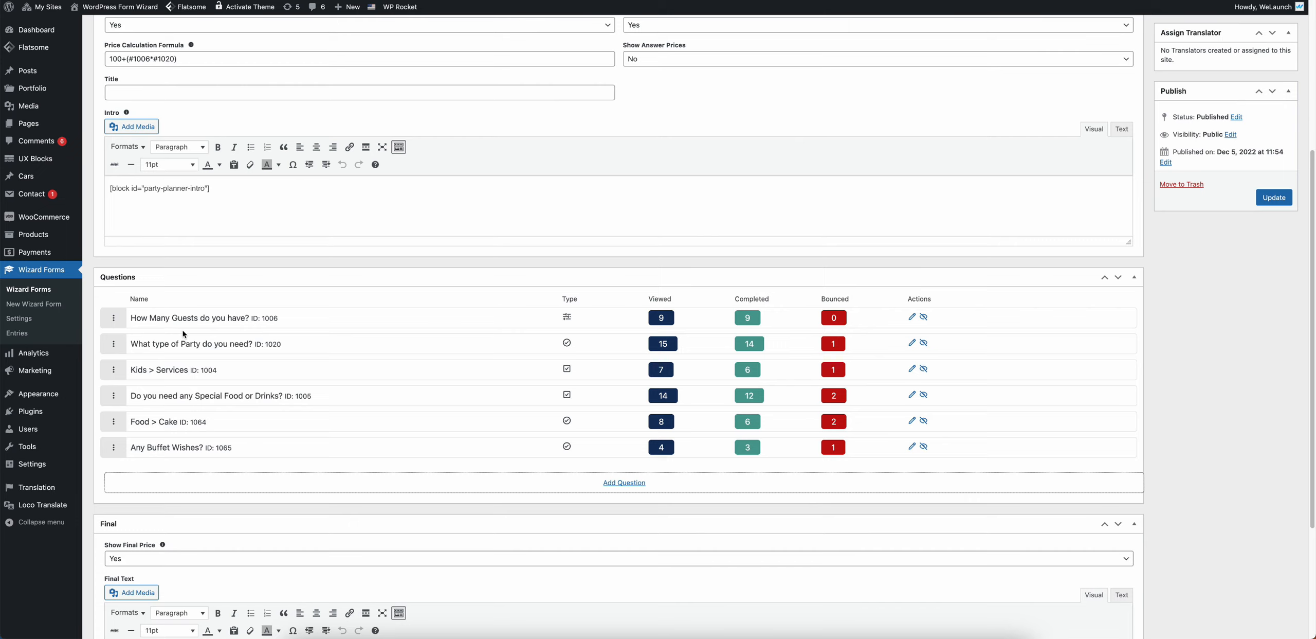
scroll(582, 308, down, 1)
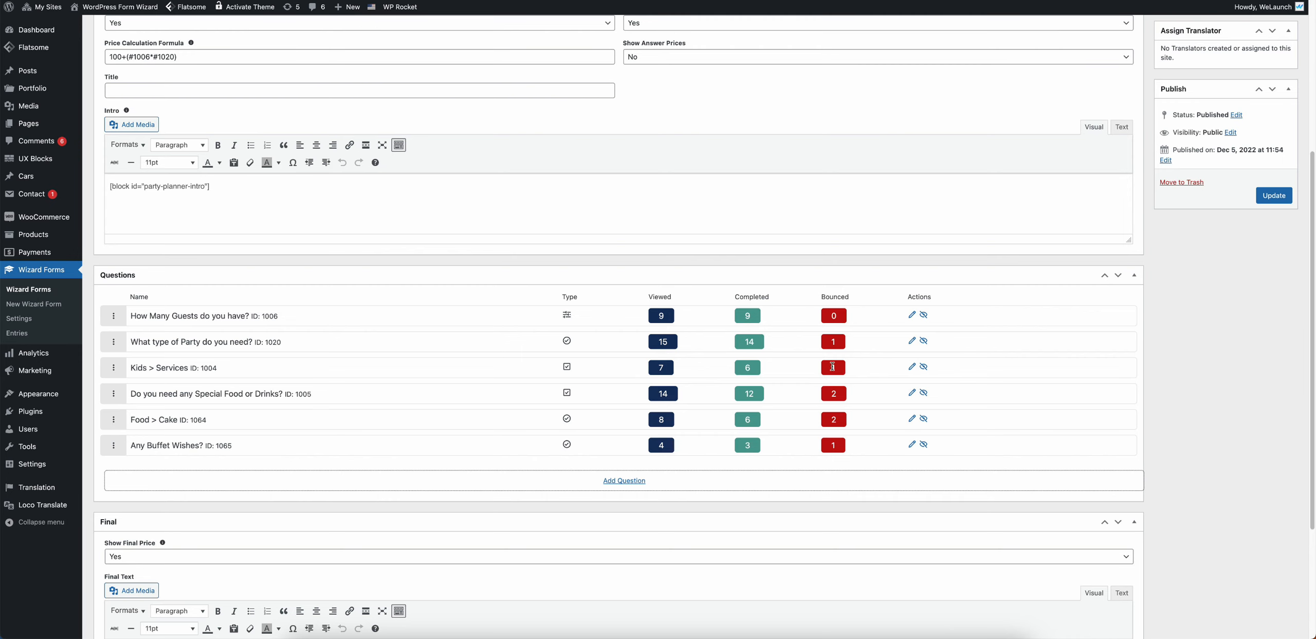
scroll(764, 388, down, 4)
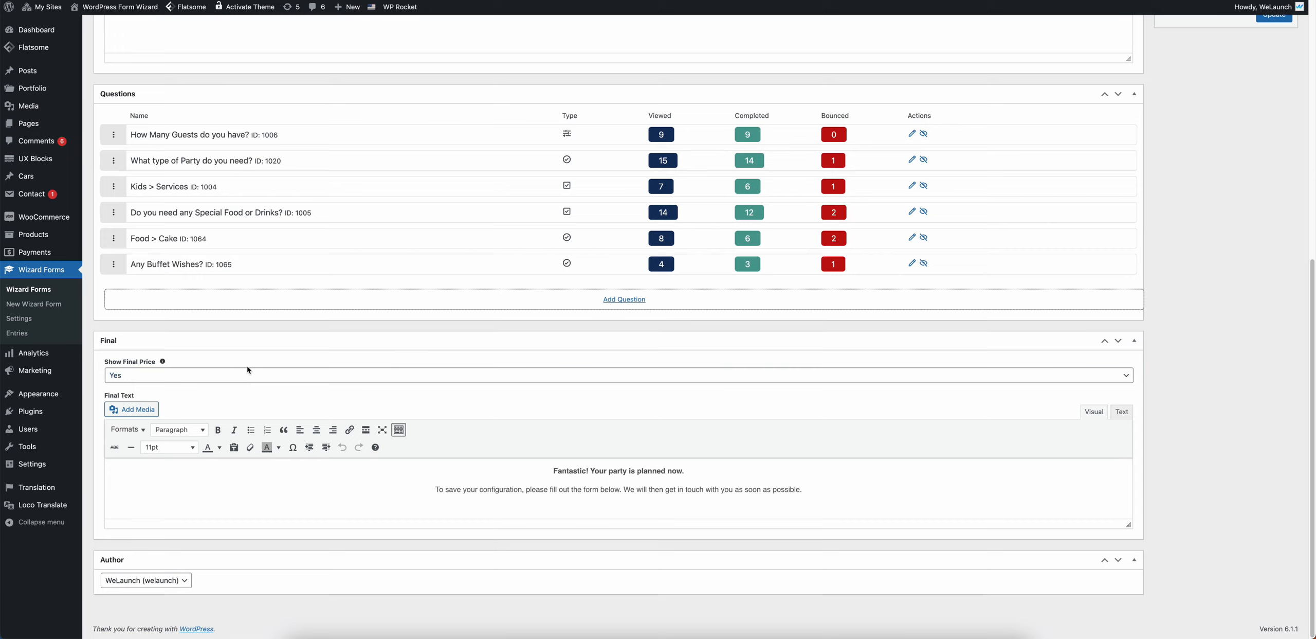
drag(106, 360, 181, 362)
click(181, 362)
drag(554, 470, 837, 495)
click(836, 495)
triple_click(600, 470)
click(710, 484)
click(667, 490)
drag(582, 471, 678, 466)
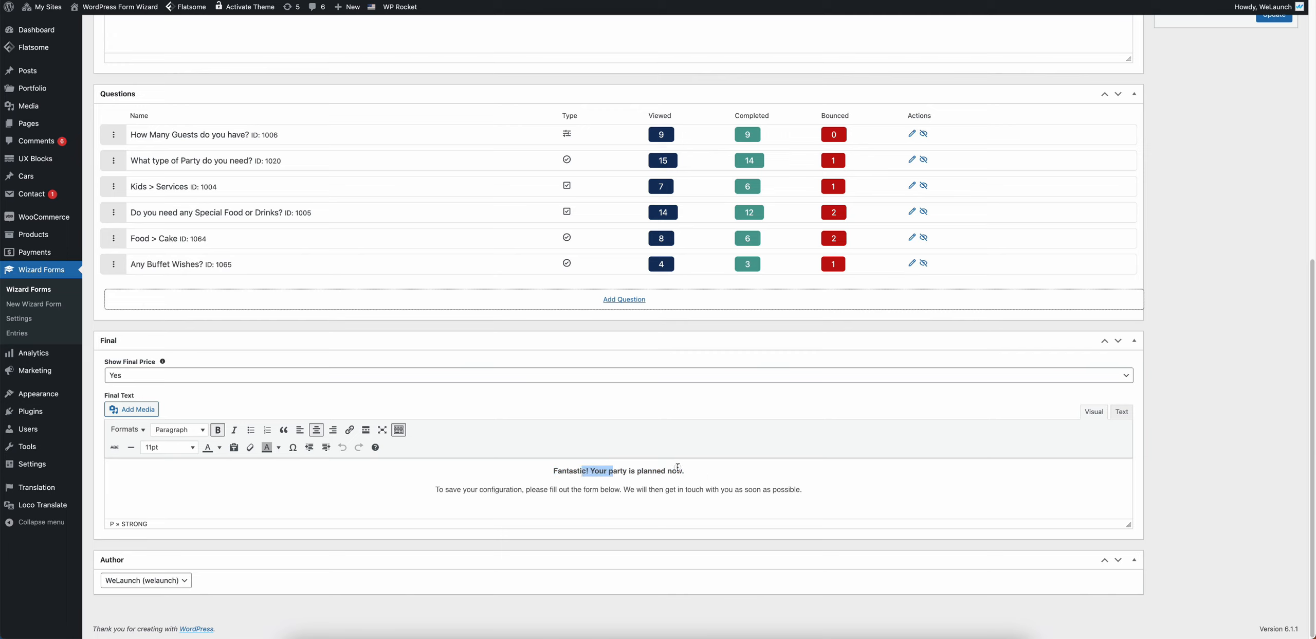
triple_click(677, 466)
drag(467, 491, 617, 491)
click(678, 489)
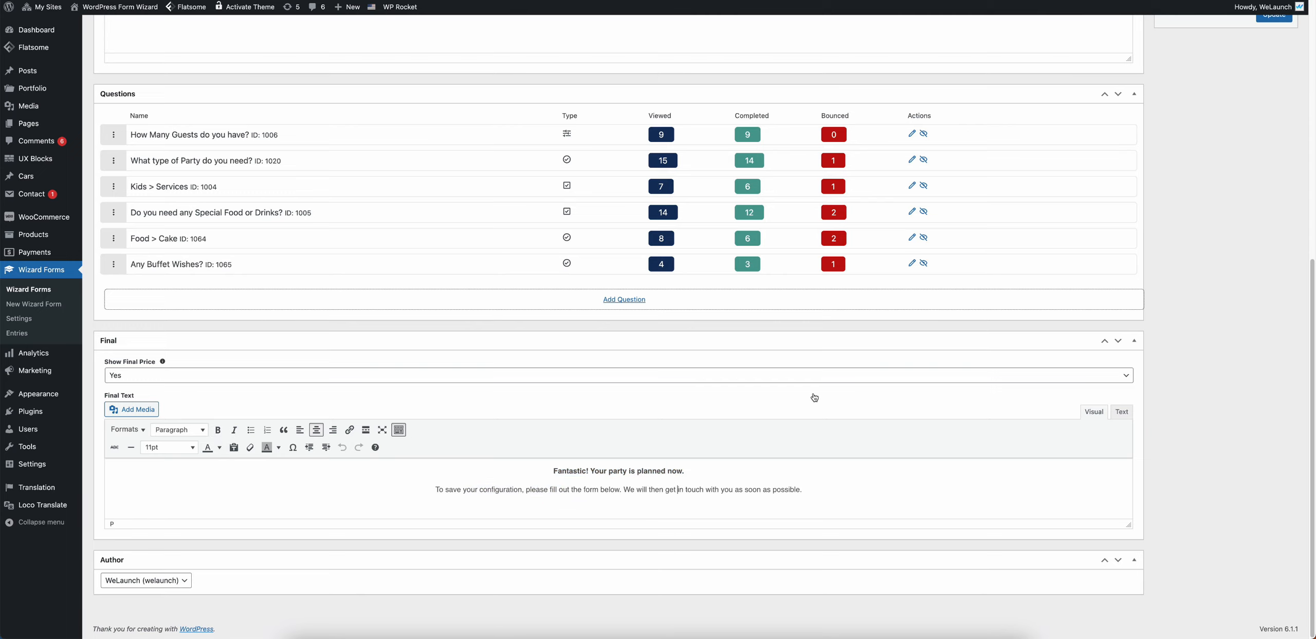
scroll(811, 393, up, 3)
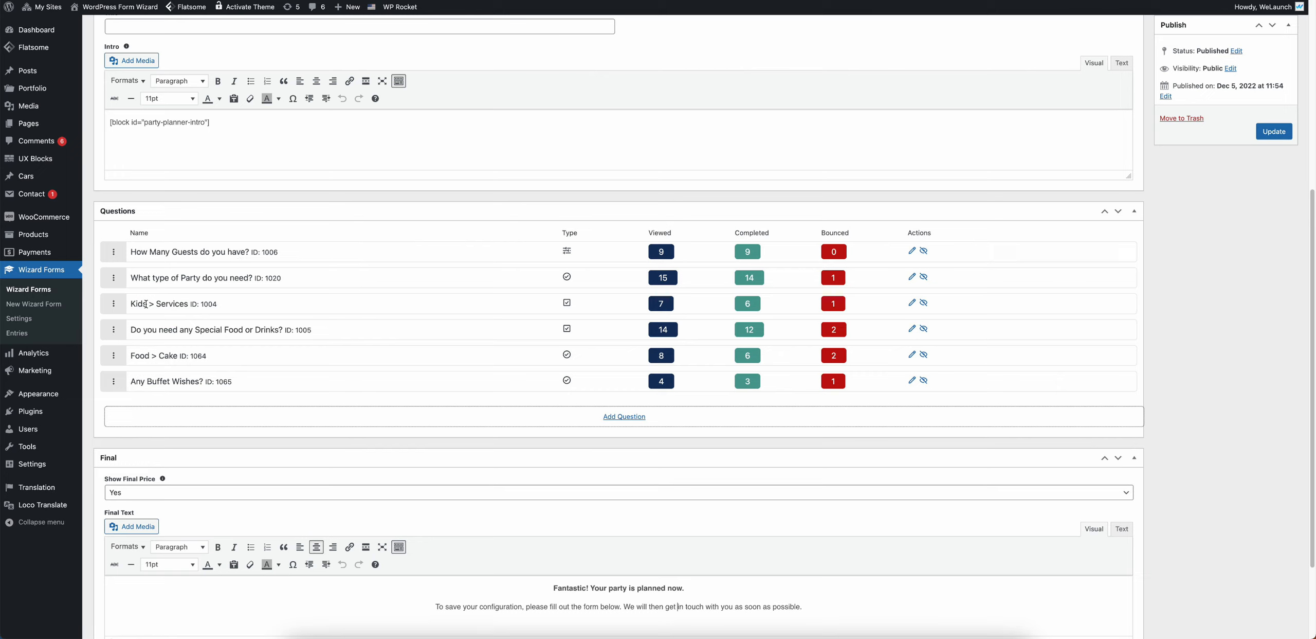
Step: Open Kids > Services and confirm it depends on the party-type question
click(912, 303)
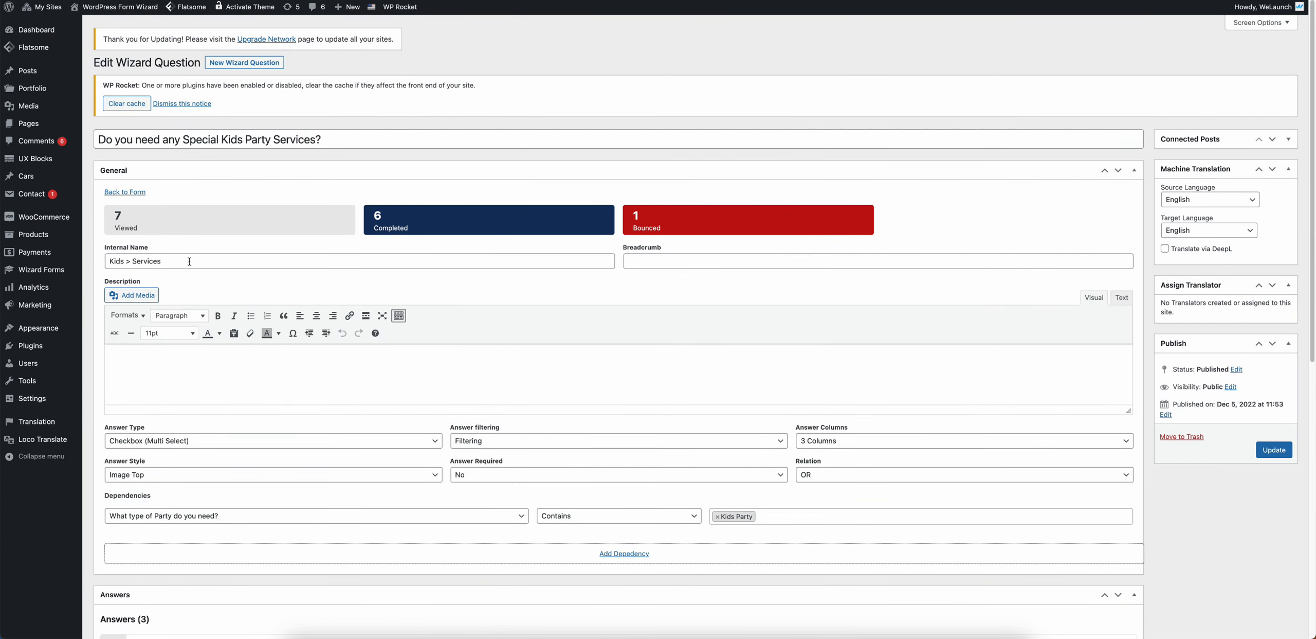
triple_click(189, 259)
triple_click(337, 141)
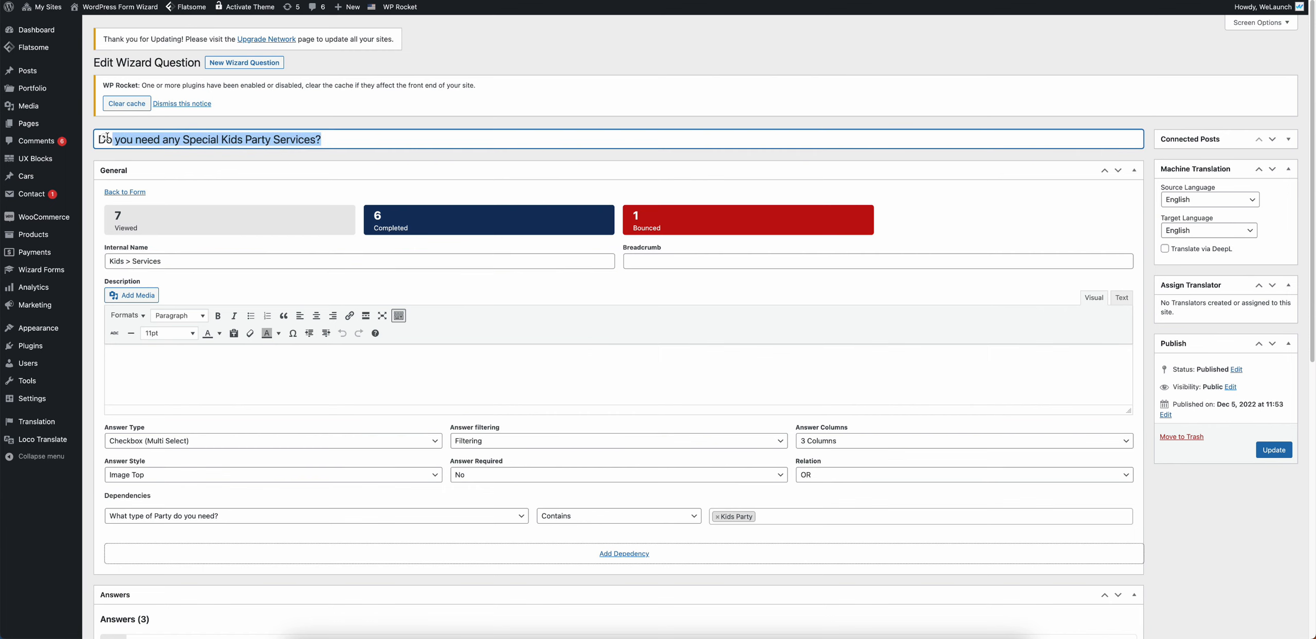
click(264, 250)
scroll(307, 364, down, 3)
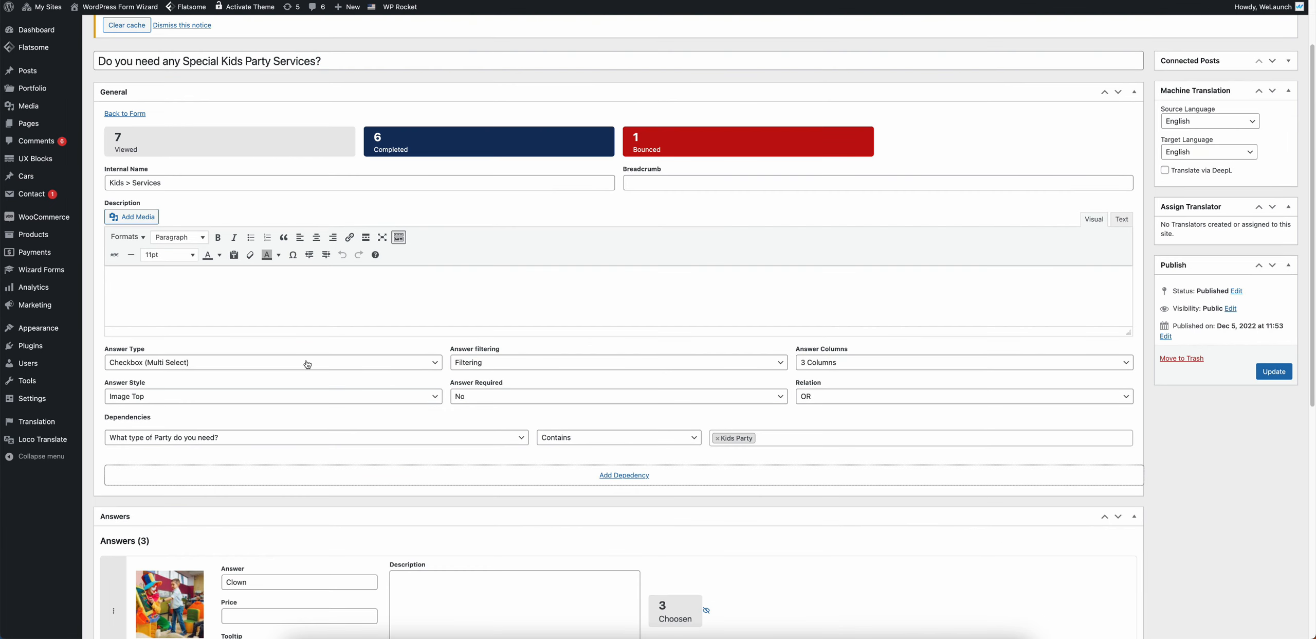
click(210, 438)
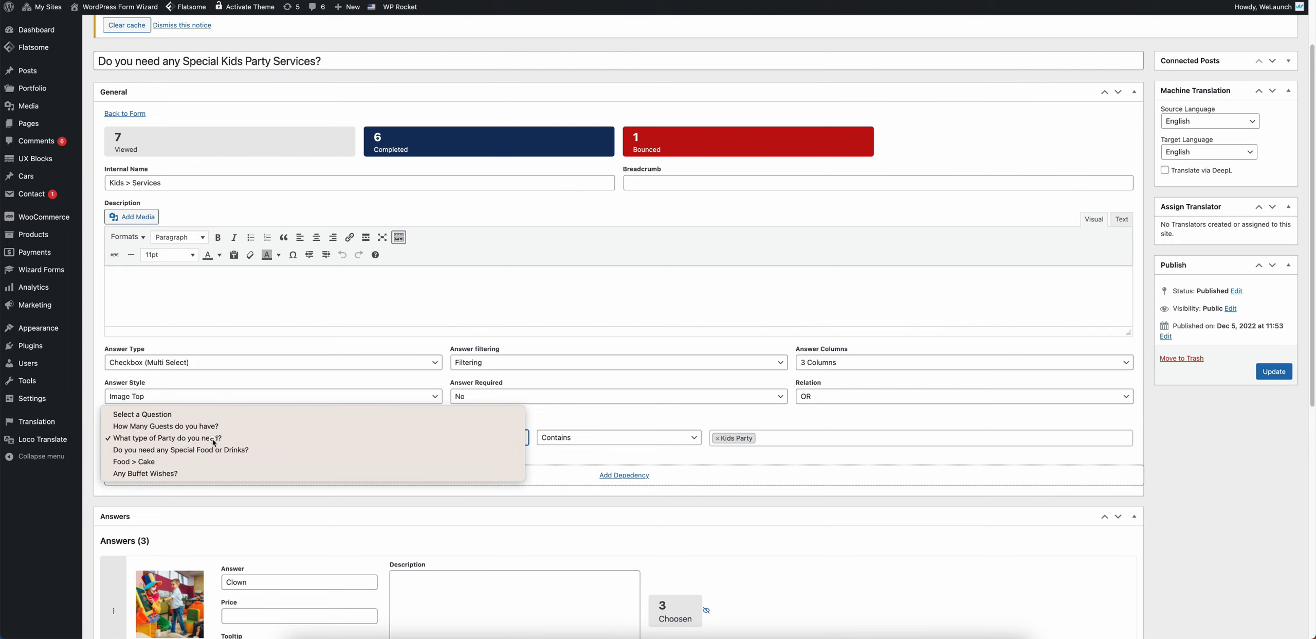
click(212, 441)
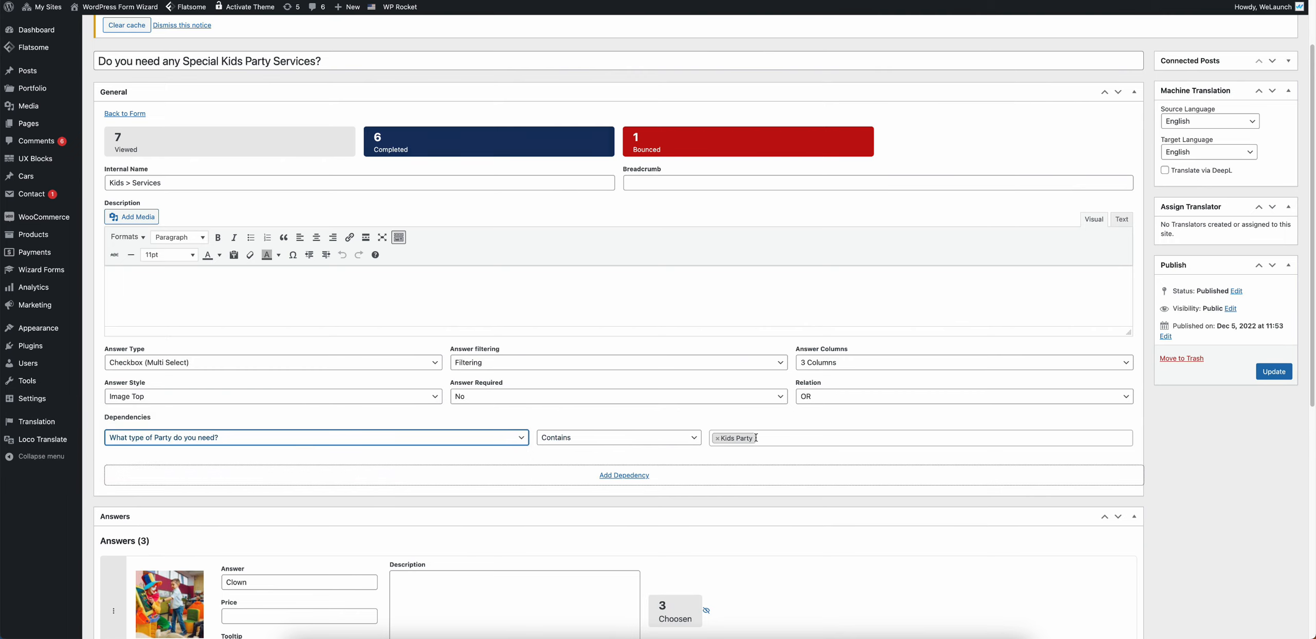
Step: Look over its Clown, Face painting and Fire Show answers
scroll(756, 439, down, 3)
scroll(755, 435, down, 4)
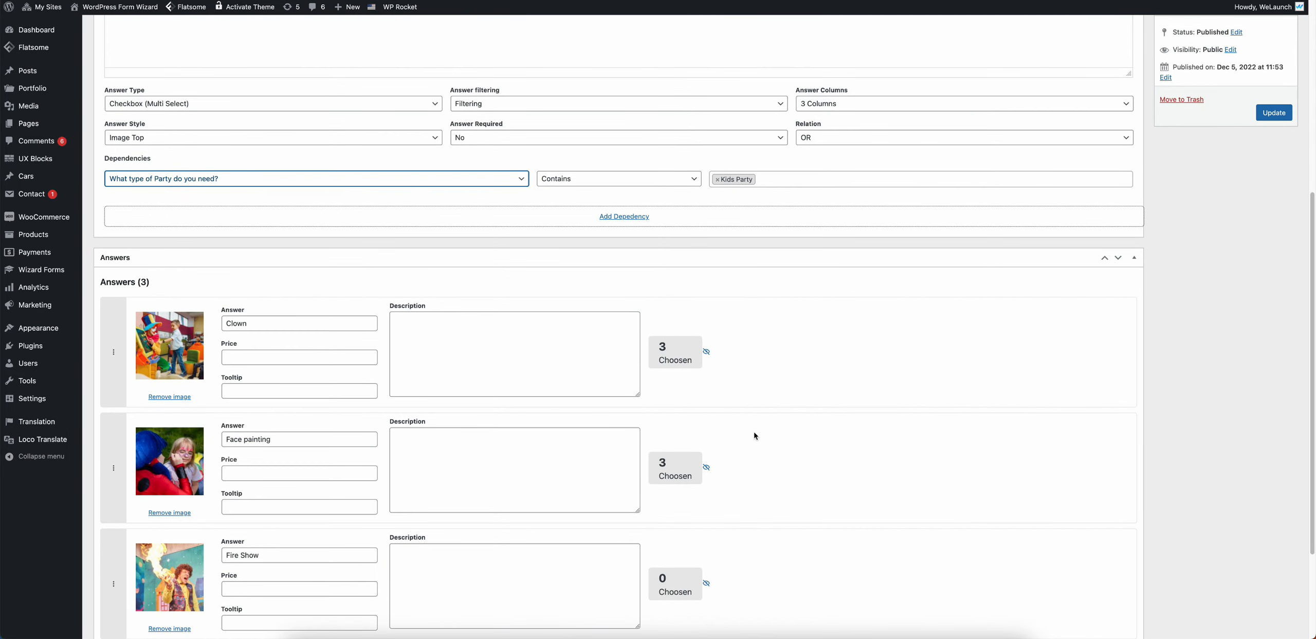
drag(226, 260, 285, 353)
triple_click(257, 376)
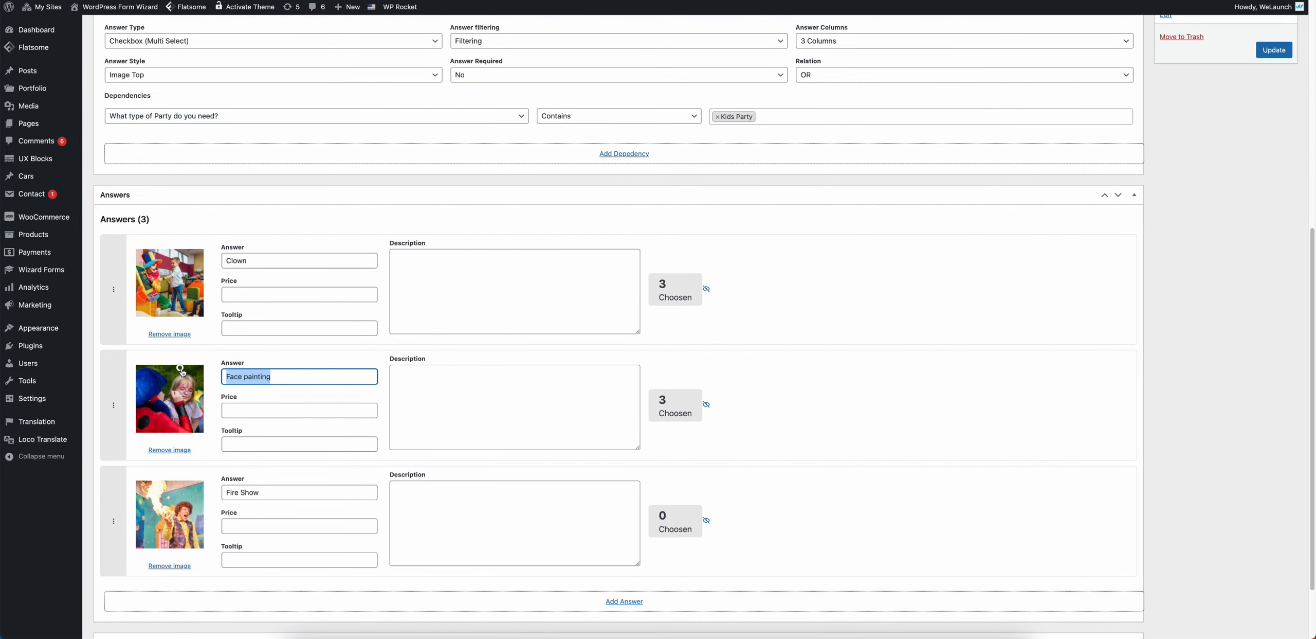
triple_click(280, 492)
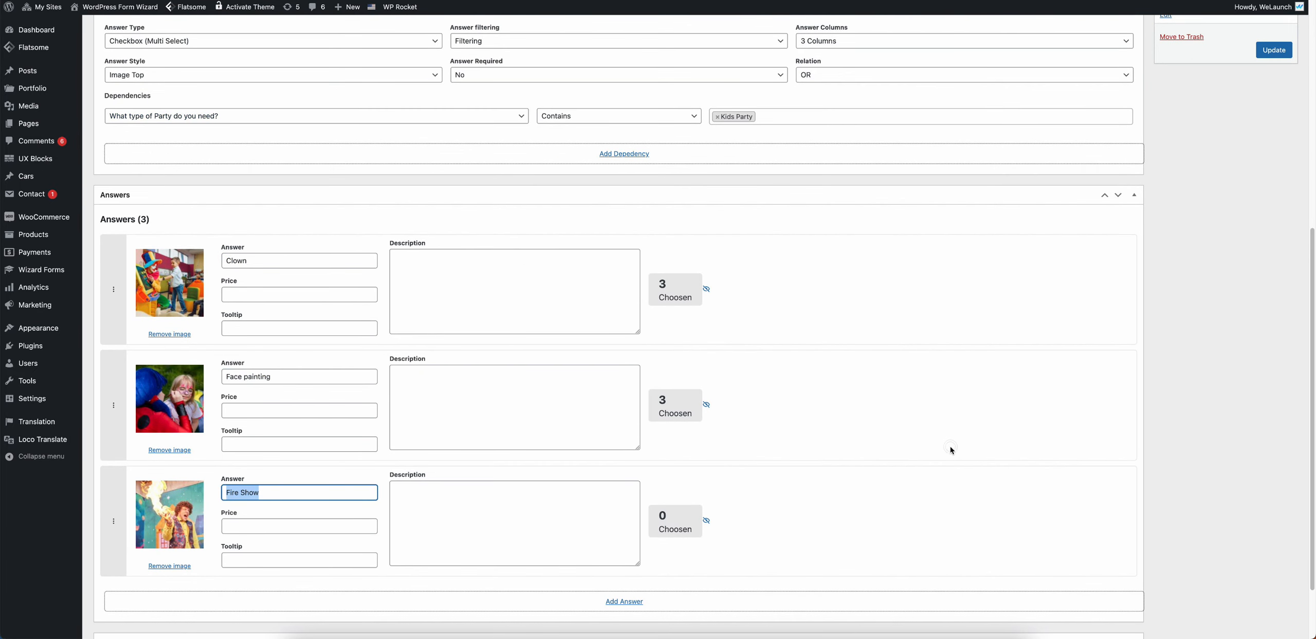
scroll(951, 451, down, 1)
scroll(951, 452, down, 2)
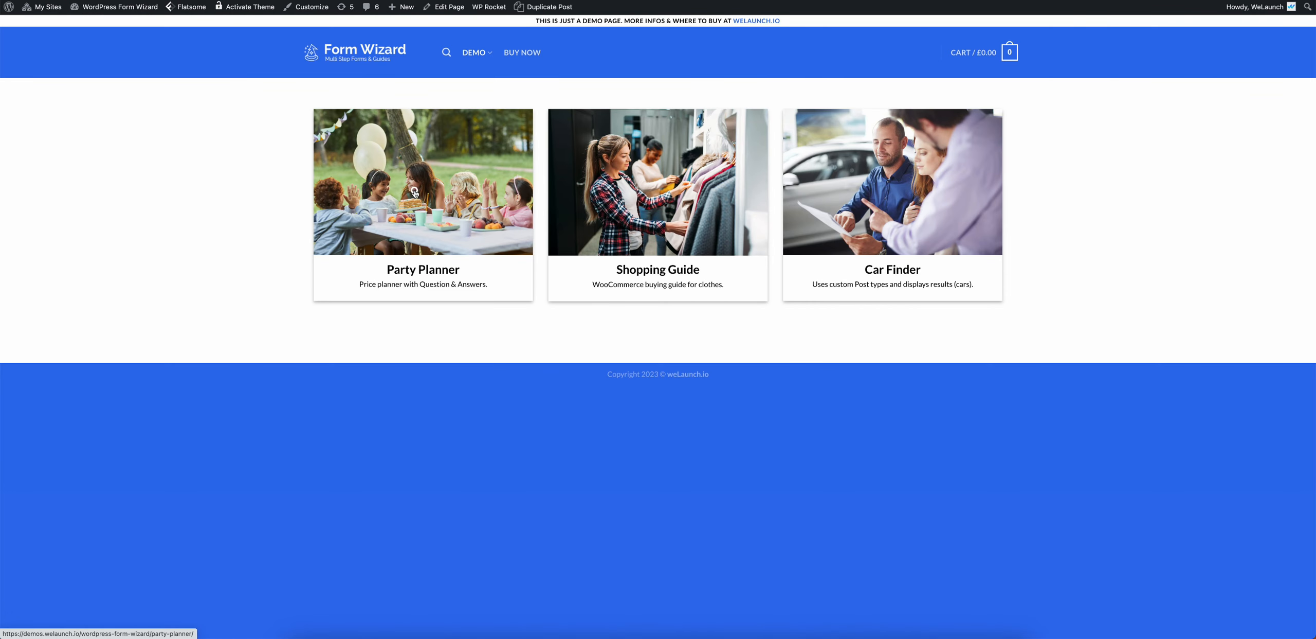
Step: Start the Party Planner wizard and set the guest count to 20
click(414, 192)
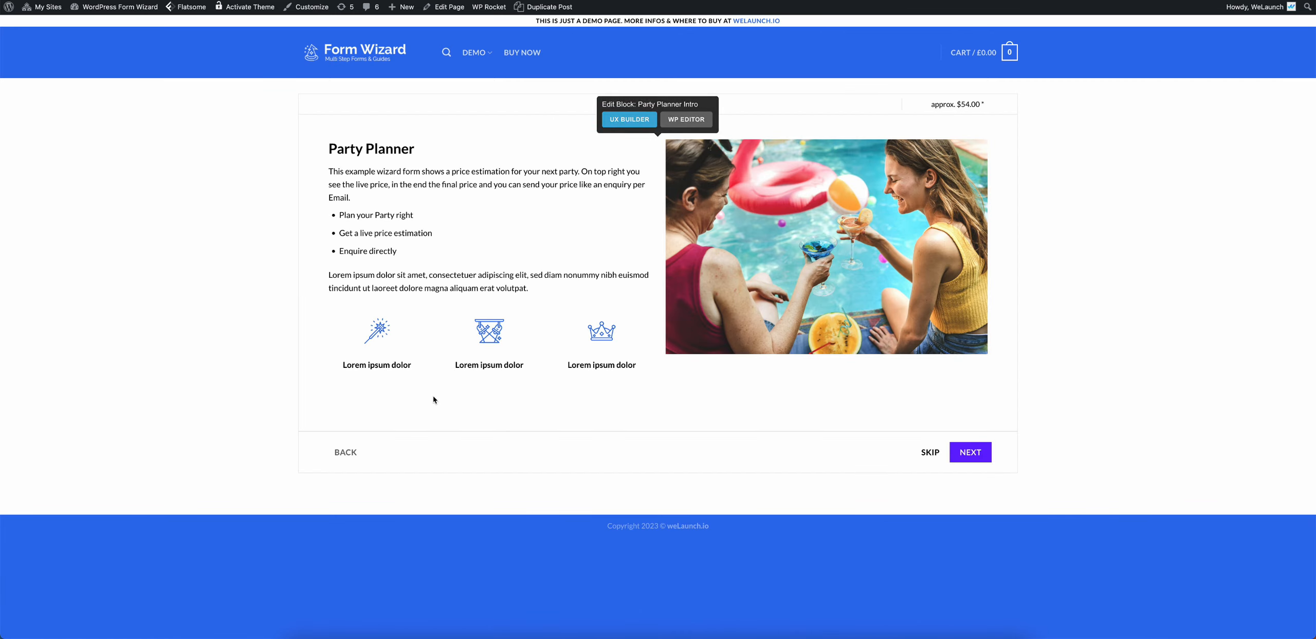
click(970, 452)
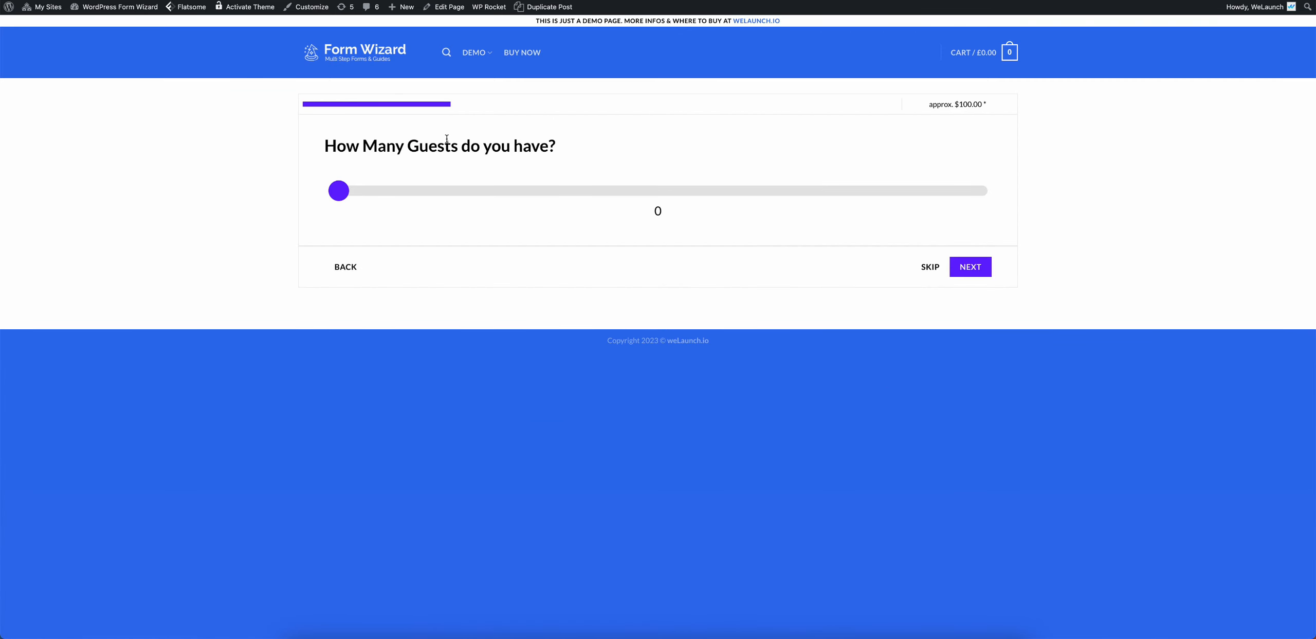
drag(446, 142, 491, 143)
double_click(490, 144)
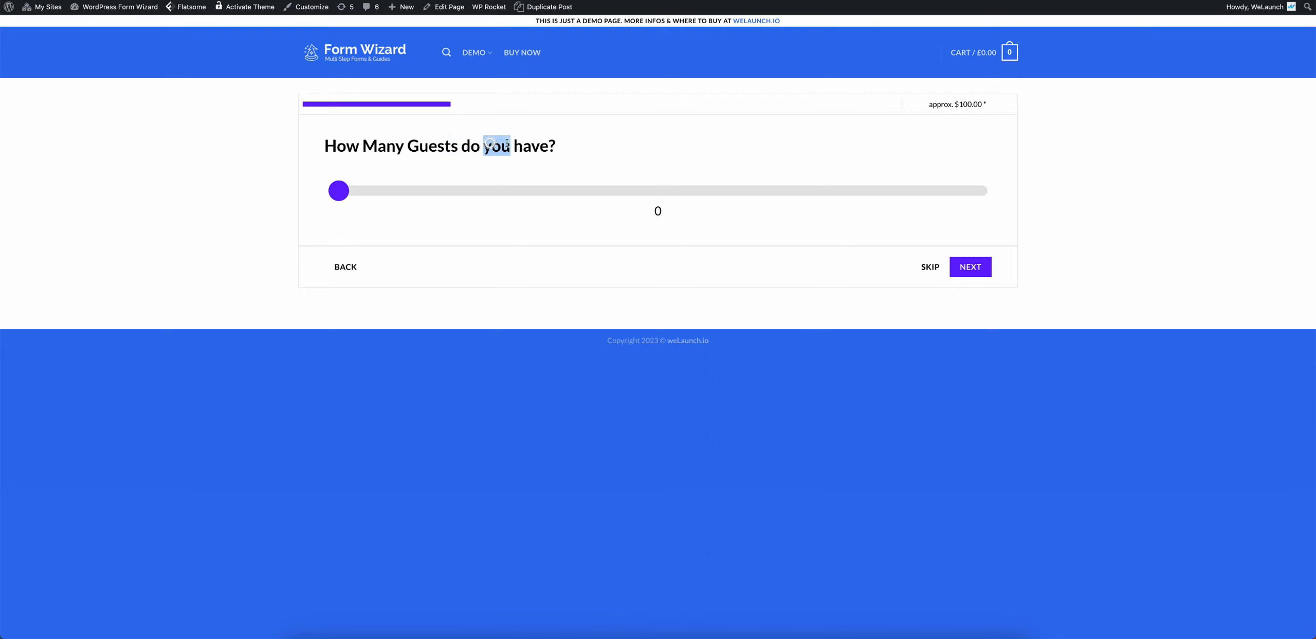
click(446, 147)
drag(461, 194, 465, 193)
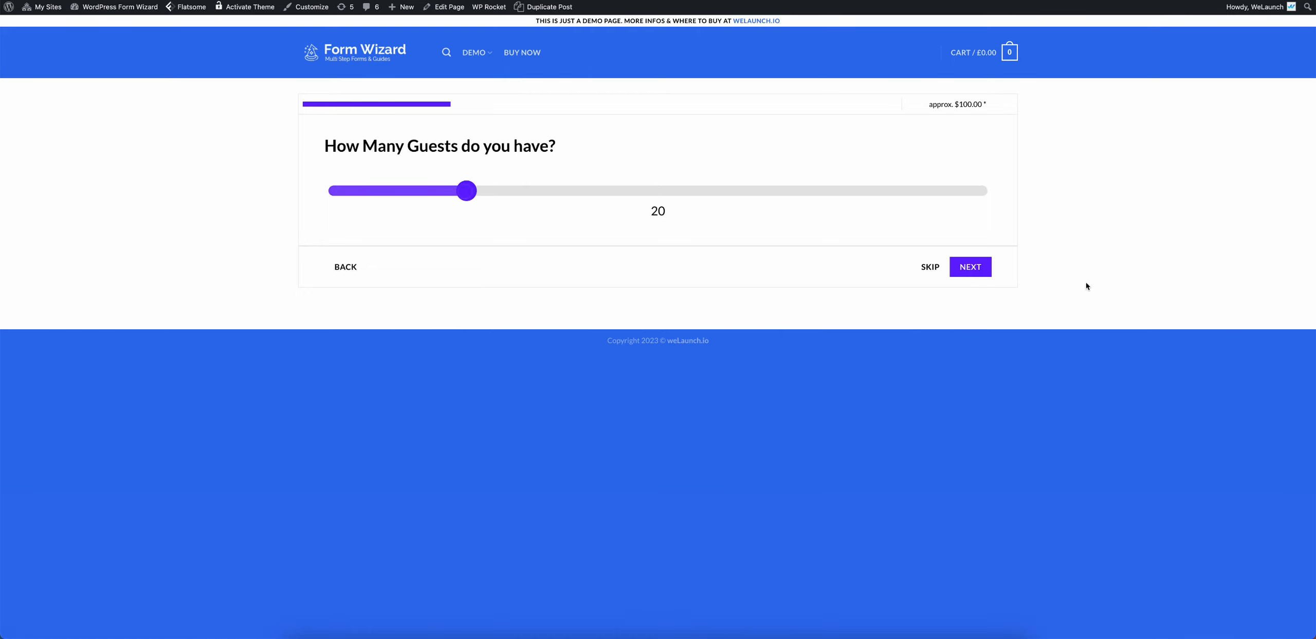
Step: Choose Normal Party so the live price shows approx. $160.00, then recheck via Back and Next
click(970, 266)
click(478, 287)
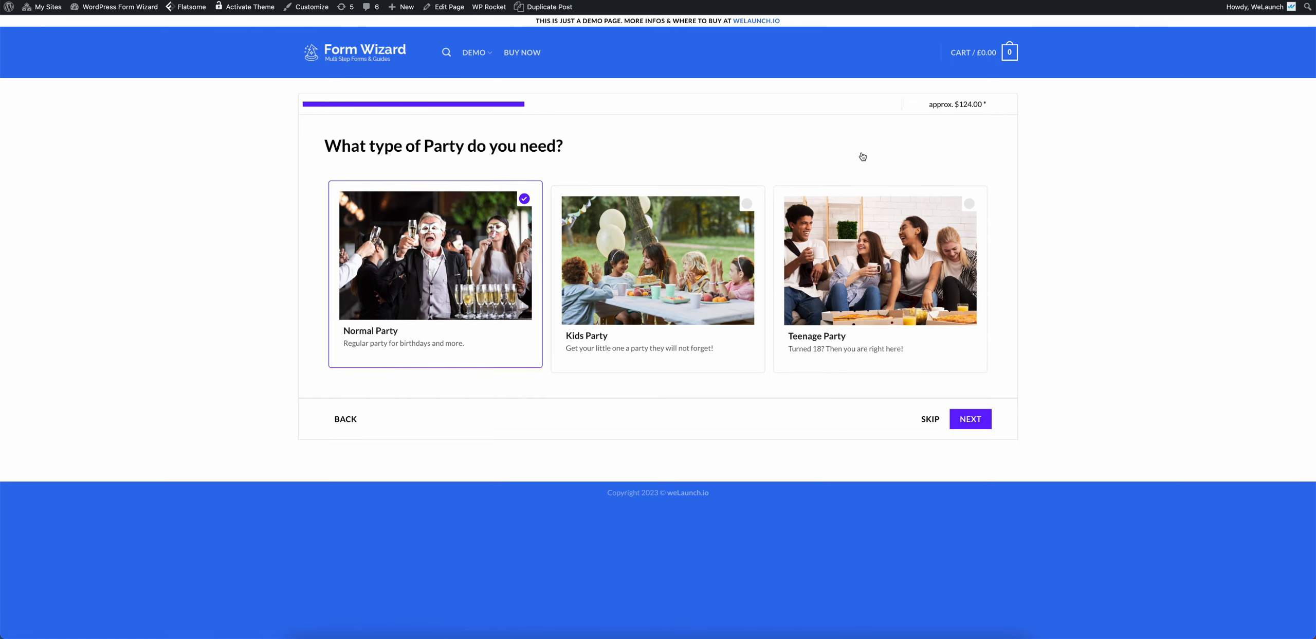
double_click(962, 105)
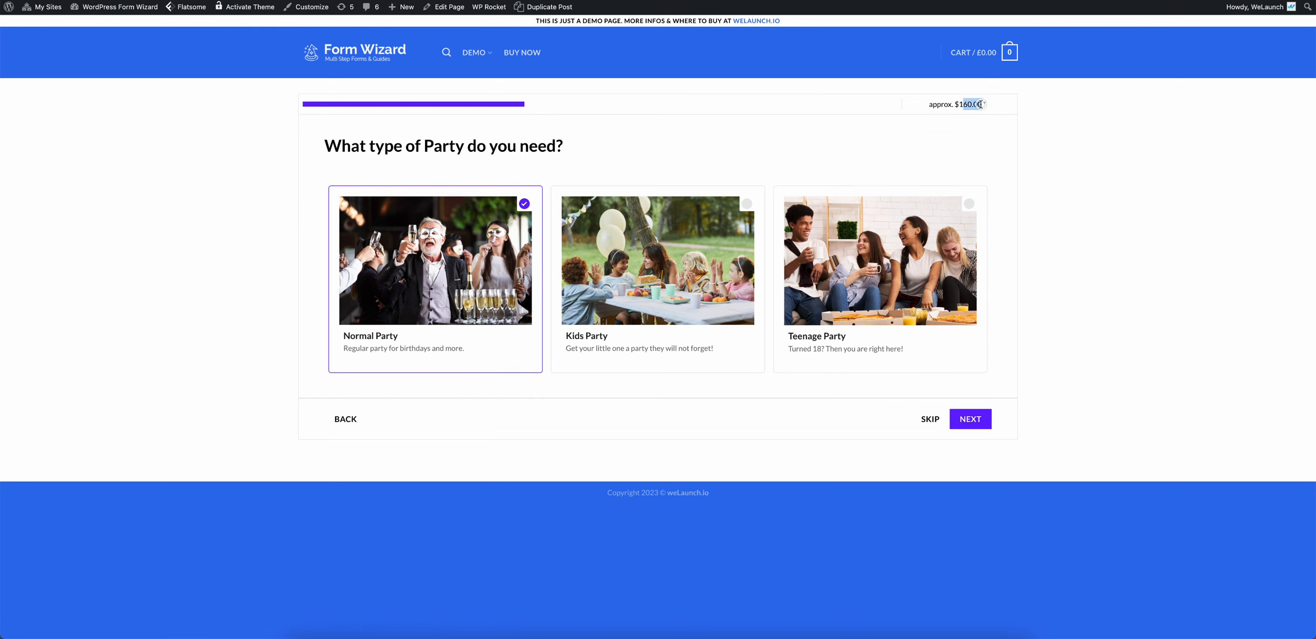
click(968, 108)
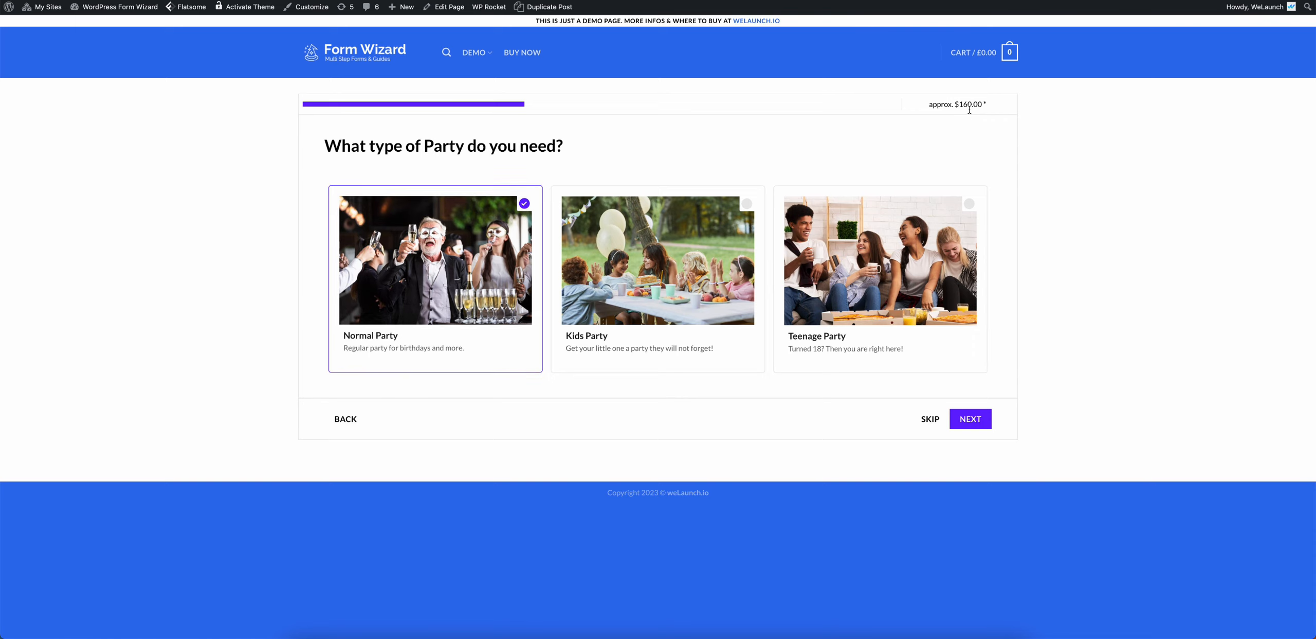
click(346, 418)
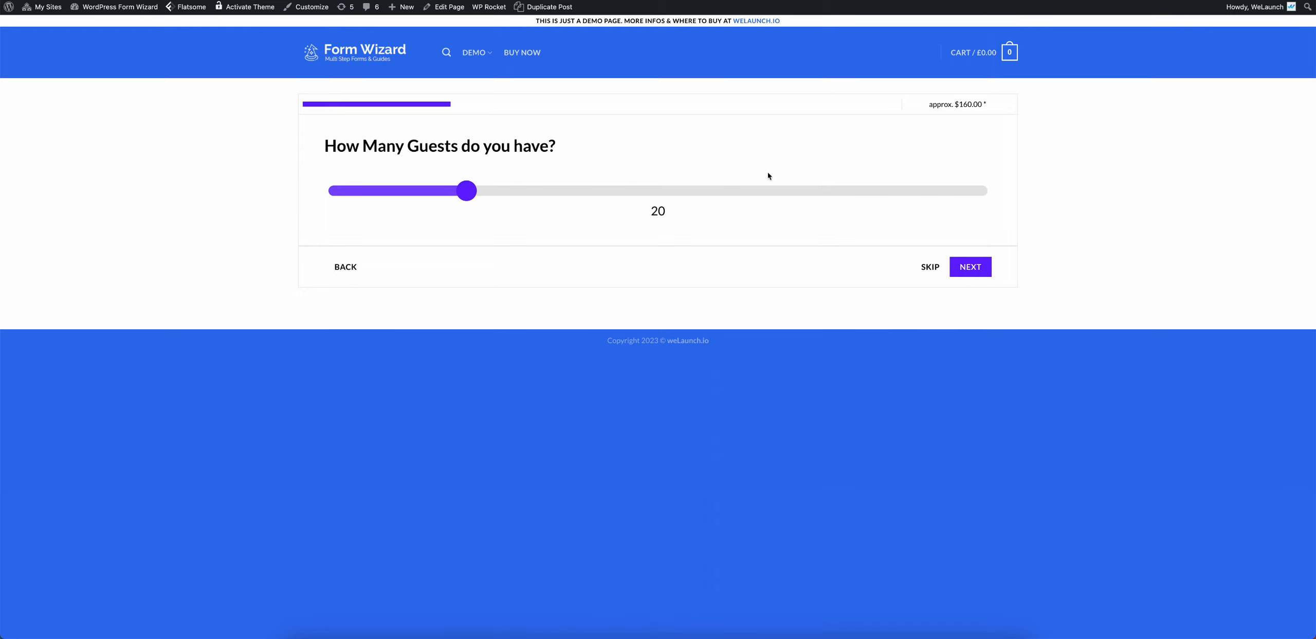
click(970, 268)
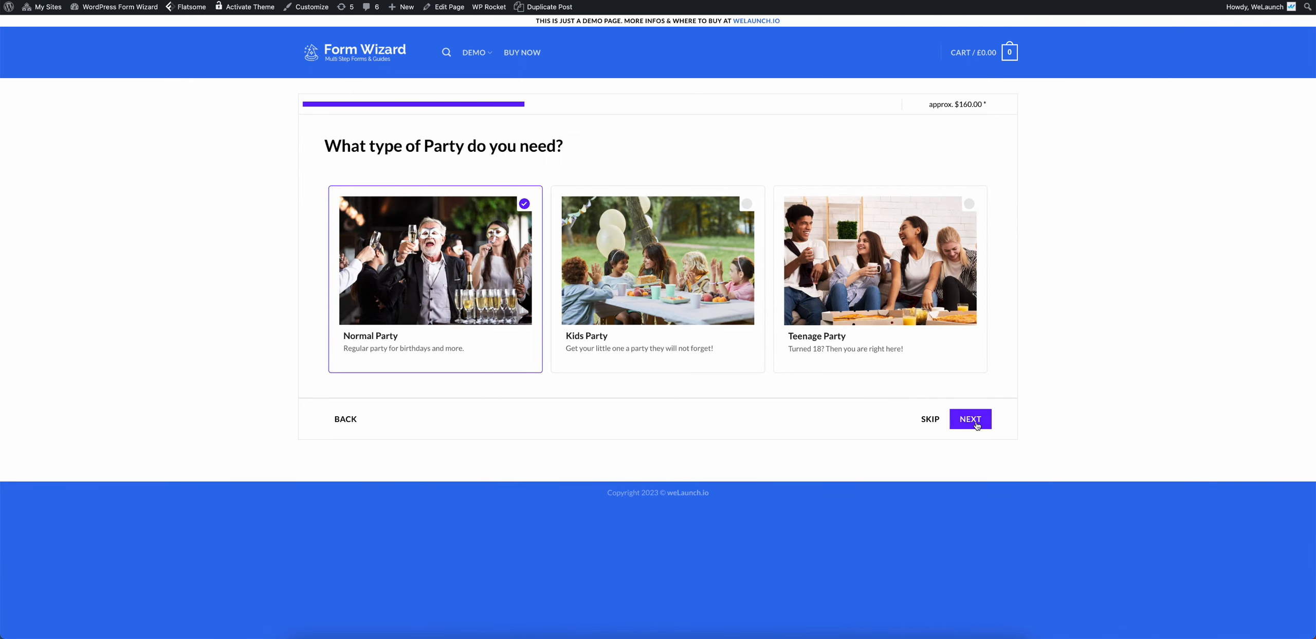